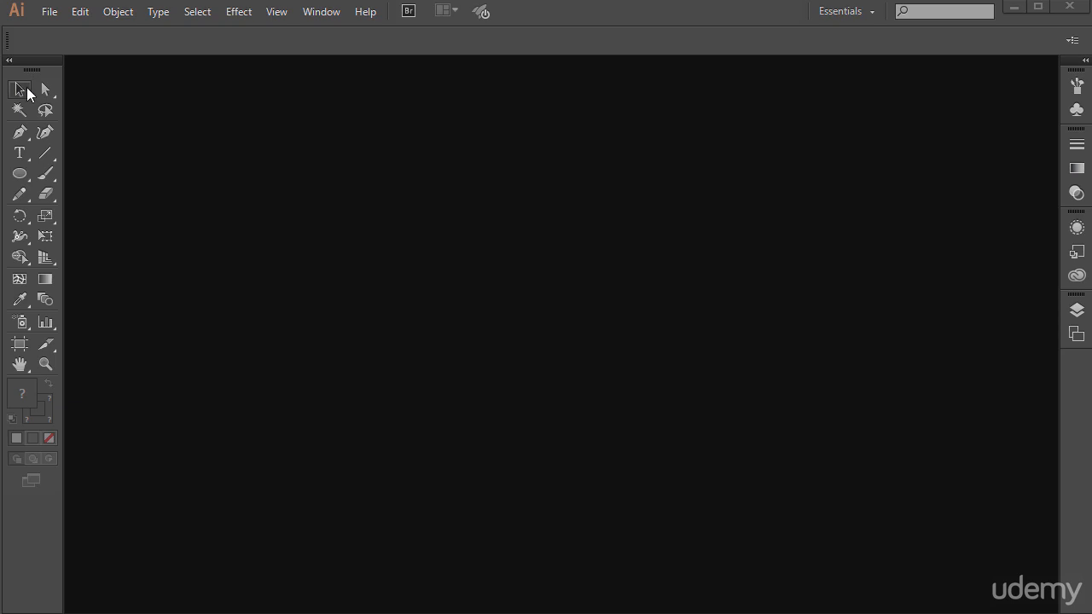
Create a new Letter-size landscape document, 11 by 8.5 in, in CMYK with one artboard.
{"action": "left_click", "coordinate": [47, 17]}
{"action": "left_click", "coordinate": [58, 31]}
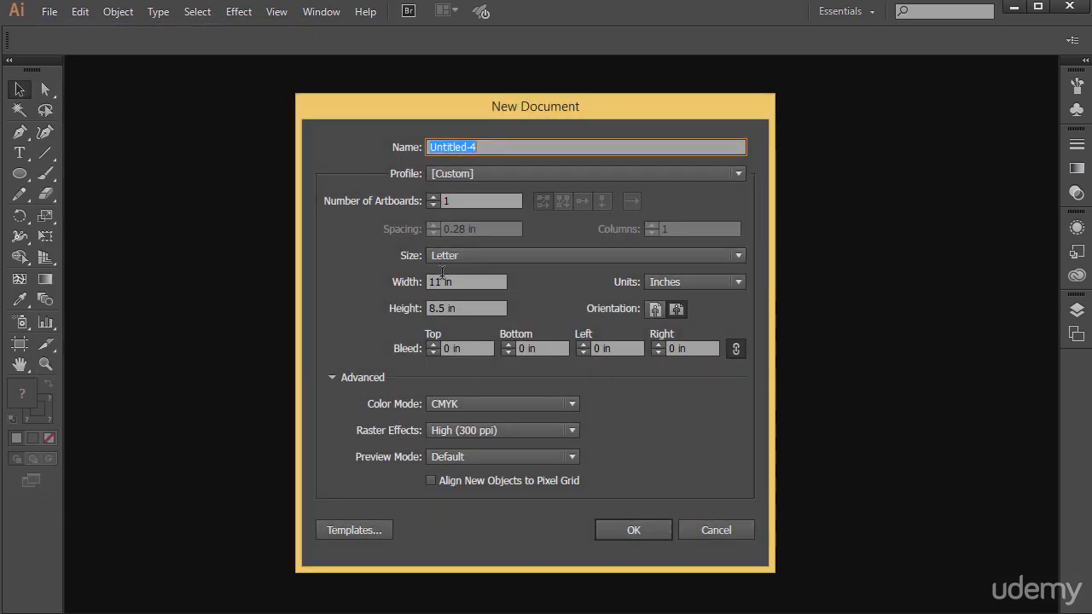
{"action": "left_click", "coordinate": [620, 530]}
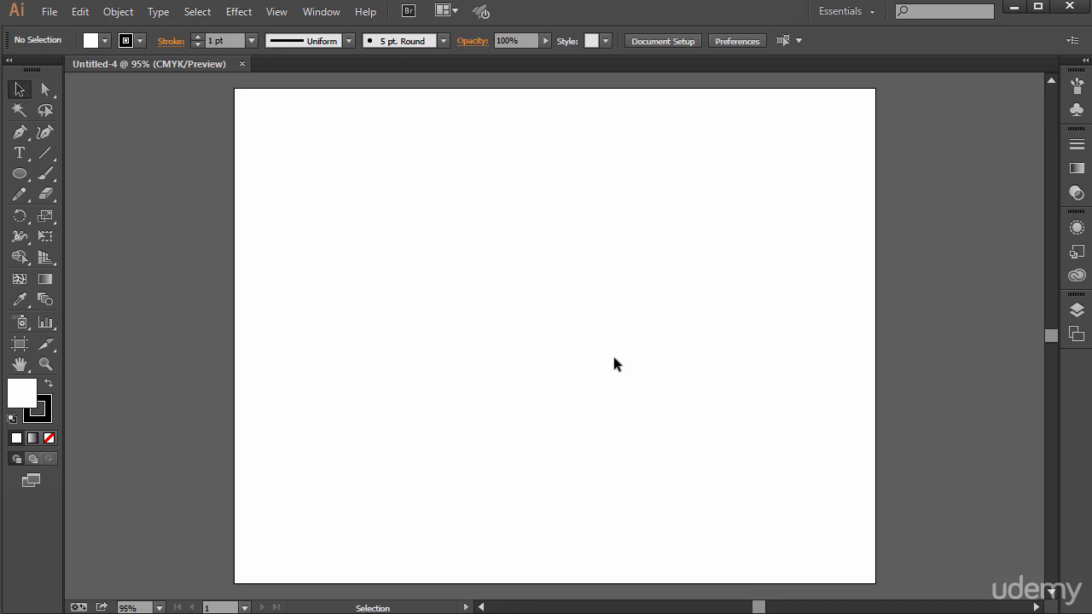
Draw two similar-sized circles side by side in the upper half of the artboard with the Ellipse tool.
{"action": "left_click", "coordinate": [19, 176]}
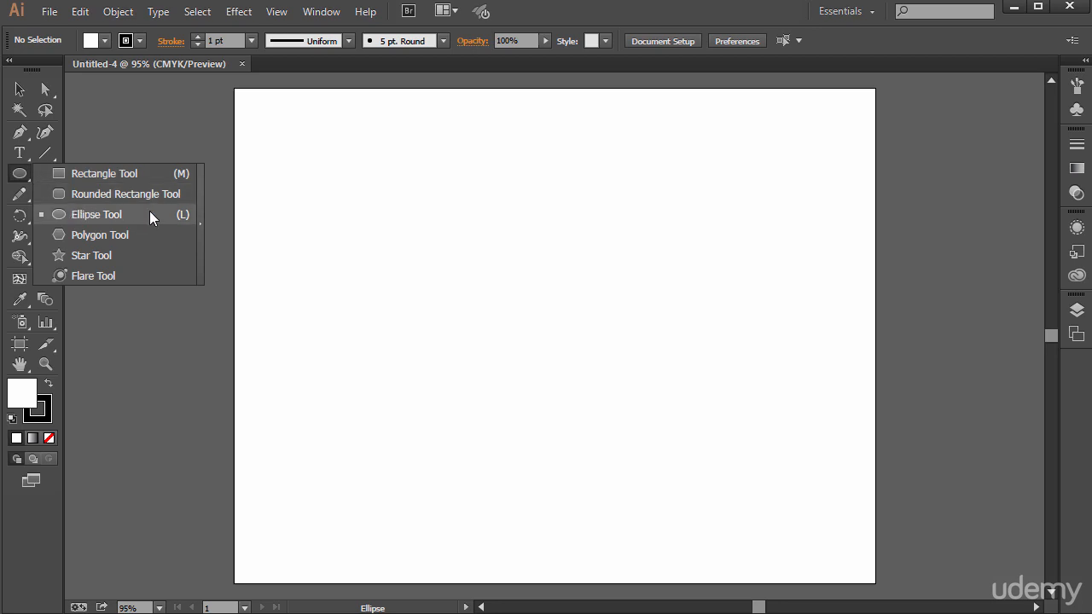
{"action": "left_click", "coordinate": [128, 218]}
{"action": "mouse_move", "coordinate": [289, 179]}
{"action": "left_mouse_down"}
{"action": "mouse_move", "coordinate": [364, 291]}
{"action": "mouse_move", "coordinate": [404, 332]}
{"action": "mouse_move", "coordinate": [395, 307]}
{"action": "mouse_move", "coordinate": [452, 377]}
{"action": "left_mouse_up"}
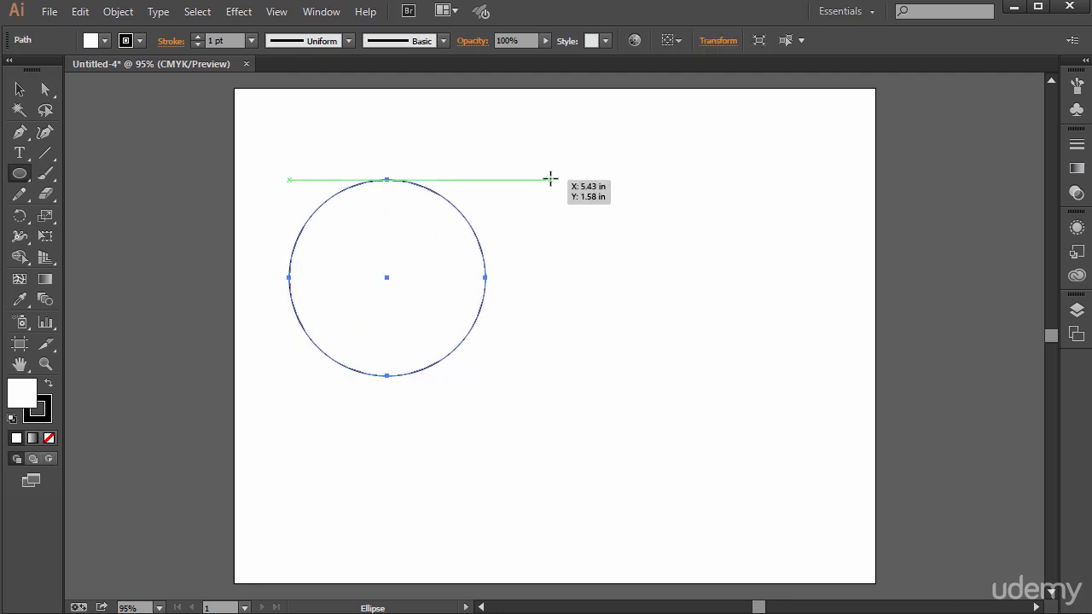
{"action": "mouse_move", "coordinate": [550, 180]}
{"action": "left_mouse_down"}
{"action": "mouse_move", "coordinate": [760, 383]}
{"action": "mouse_move", "coordinate": [730, 370]}
{"action": "mouse_move", "coordinate": [740, 370]}
{"action": "left_mouse_up"}
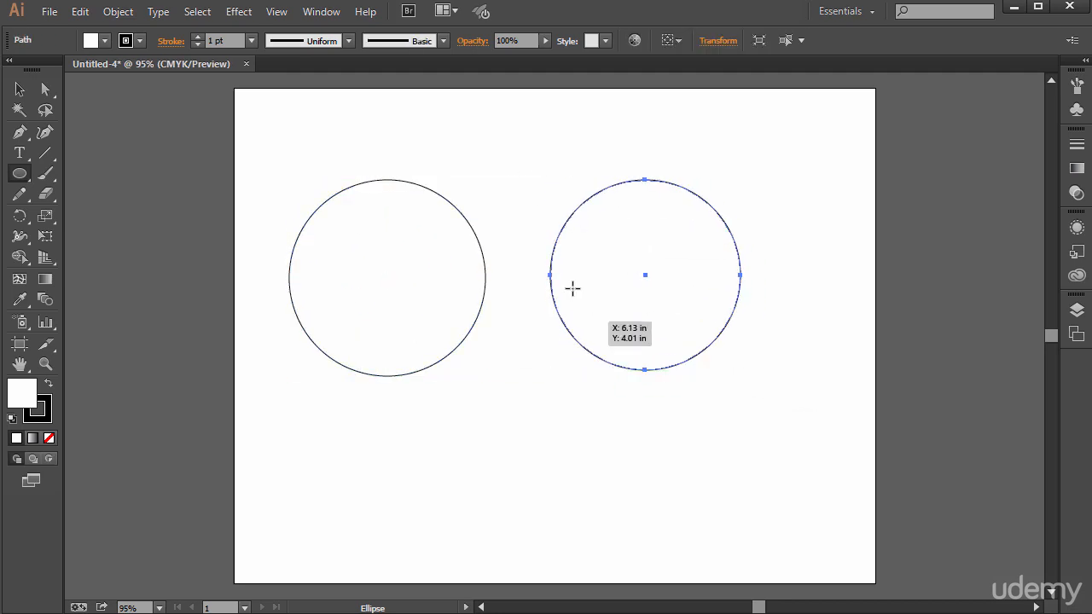
Select the left circle, enlarge it slightly towards the upper right, and rotate it counterclockwise.
{"action": "left_click", "coordinate": [19, 91]}
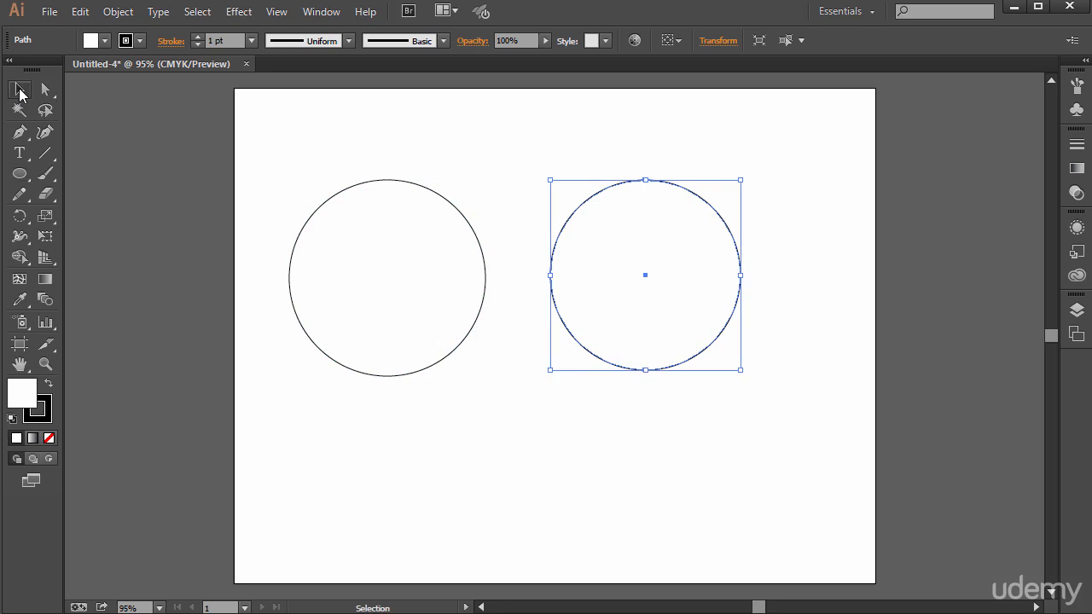
{"action": "left_click", "coordinate": [122, 119]}
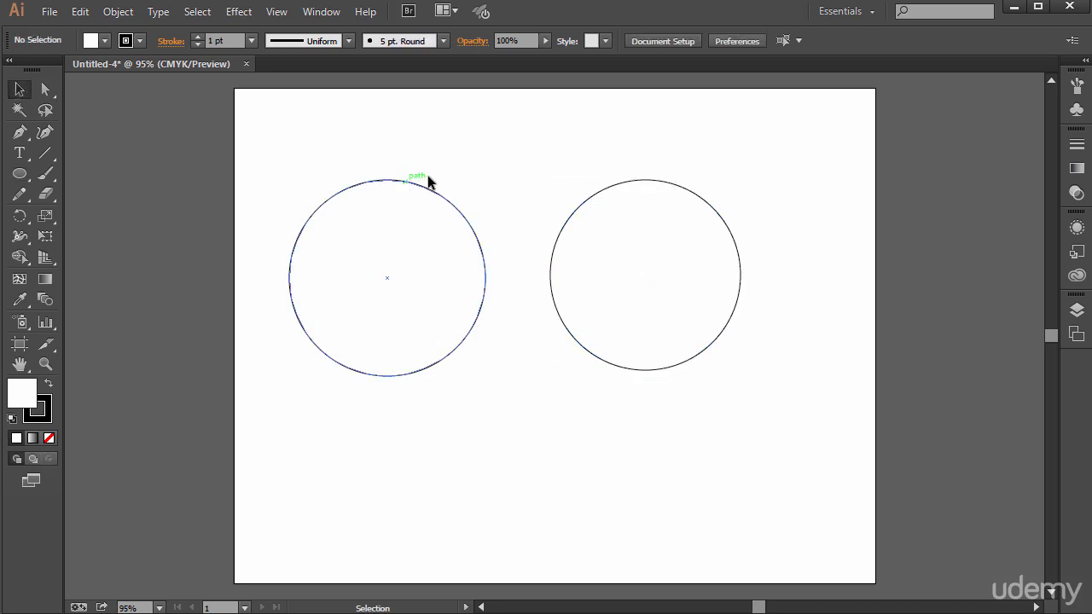
{"action": "left_click", "coordinate": [407, 182]}
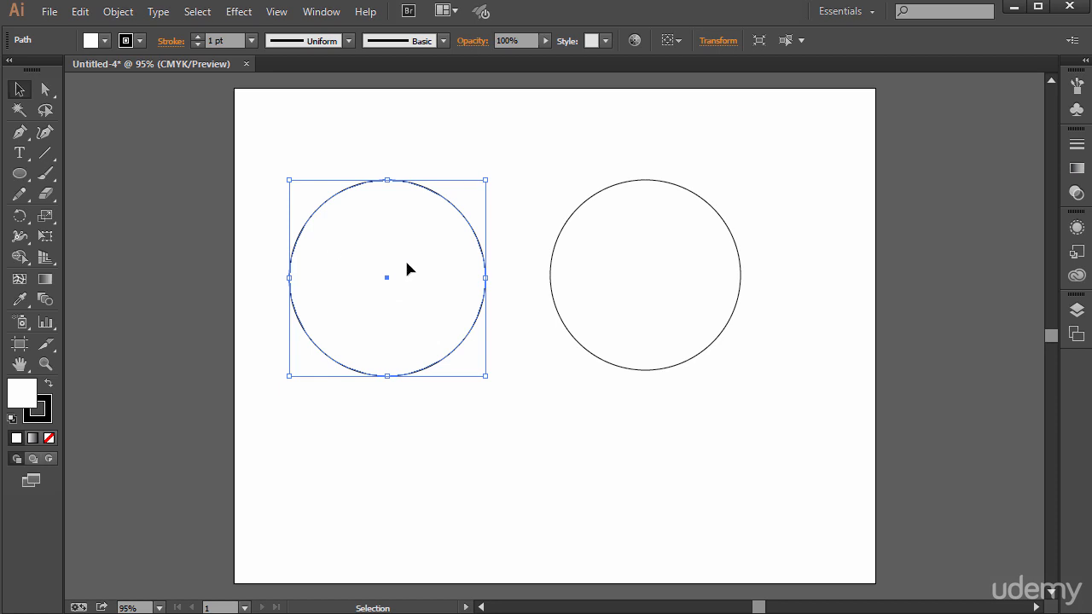
{"action": "left_click", "coordinate": [269, 268]}
{"action": "left_click", "coordinate": [359, 251]}
{"action": "left_click_drag", "start_coordinate": [485, 180], "coordinate": [504, 162]}
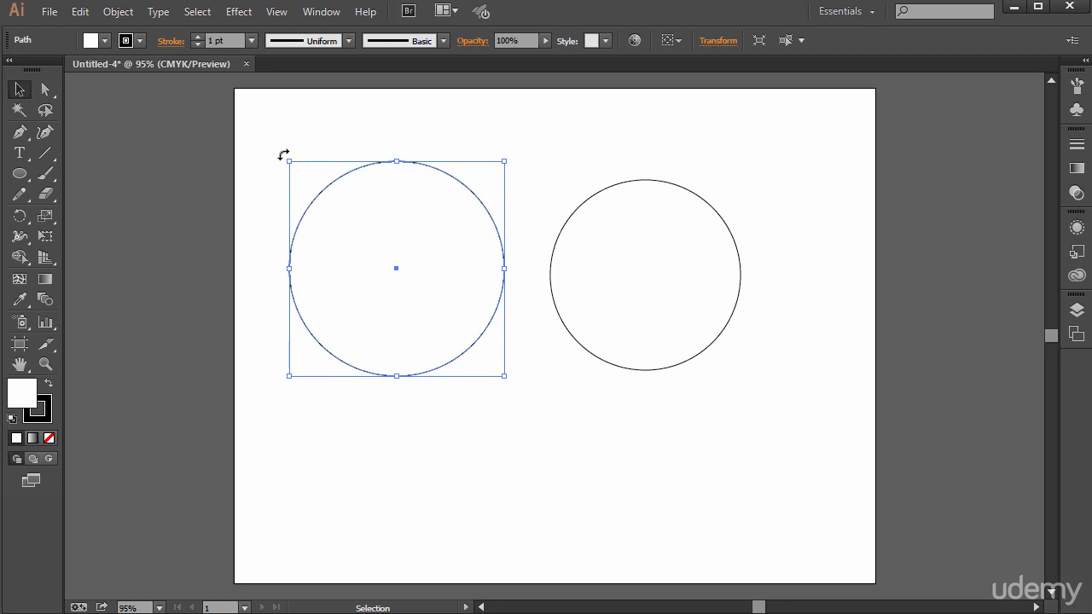
{"action": "left_click_drag", "start_coordinate": [283, 156], "coordinate": [248, 217]}
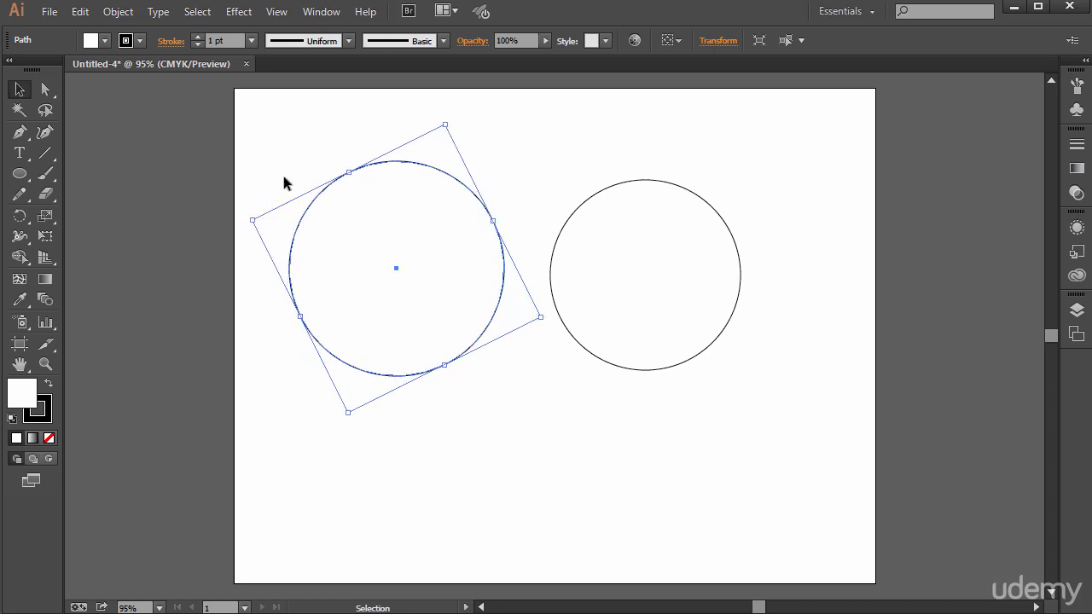
Draw two wide, flat ellipses side by side below the circles.
{"action": "left_click_drag", "start_coordinate": [20, 173], "coordinate": [94, 215]}
{"action": "left_click_drag", "start_coordinate": [321, 445], "coordinate": [514, 537]}
{"action": "mouse_move", "coordinate": [595, 417]}
{"action": "left_mouse_down"}
{"action": "mouse_move", "coordinate": [641, 468]}
{"action": "mouse_move", "coordinate": [680, 552]}
{"action": "mouse_move", "coordinate": [770, 517]}
{"action": "mouse_move", "coordinate": [826, 513]}
{"action": "left_mouse_up"}
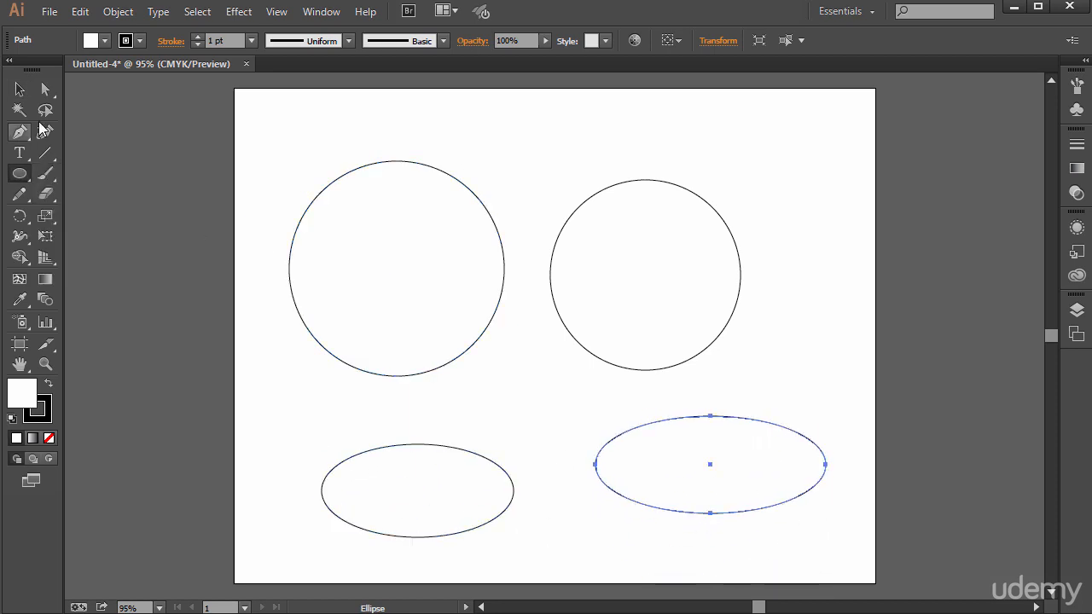
Rotate the lower-right ellipse counterclockwise so it slants up to the right, and deselect it.
{"action": "left_click", "coordinate": [19, 93]}
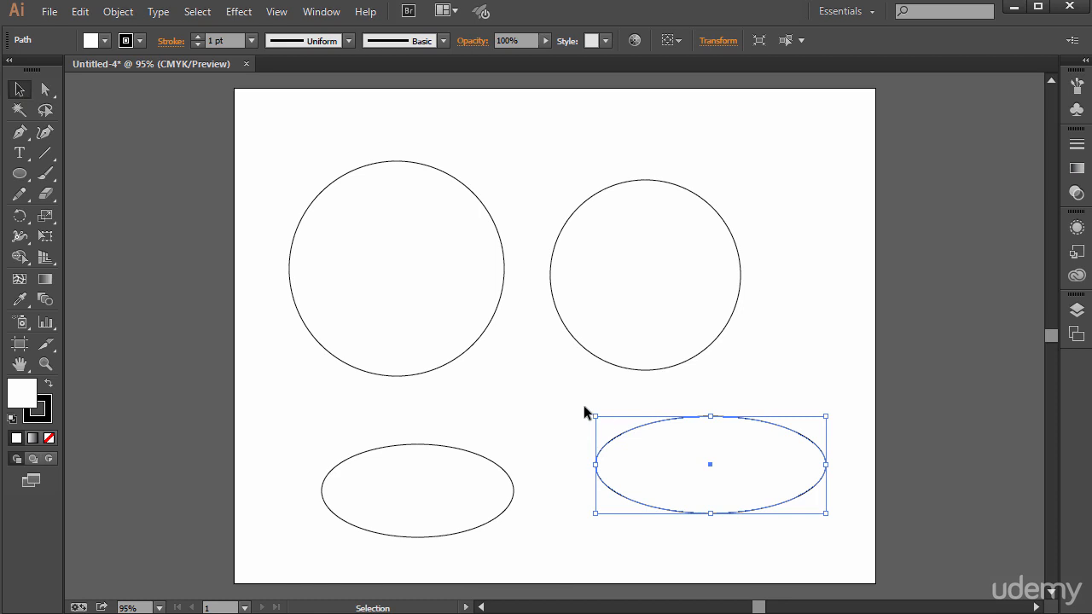
{"action": "left_click_drag", "start_coordinate": [585, 409], "coordinate": [568, 495]}
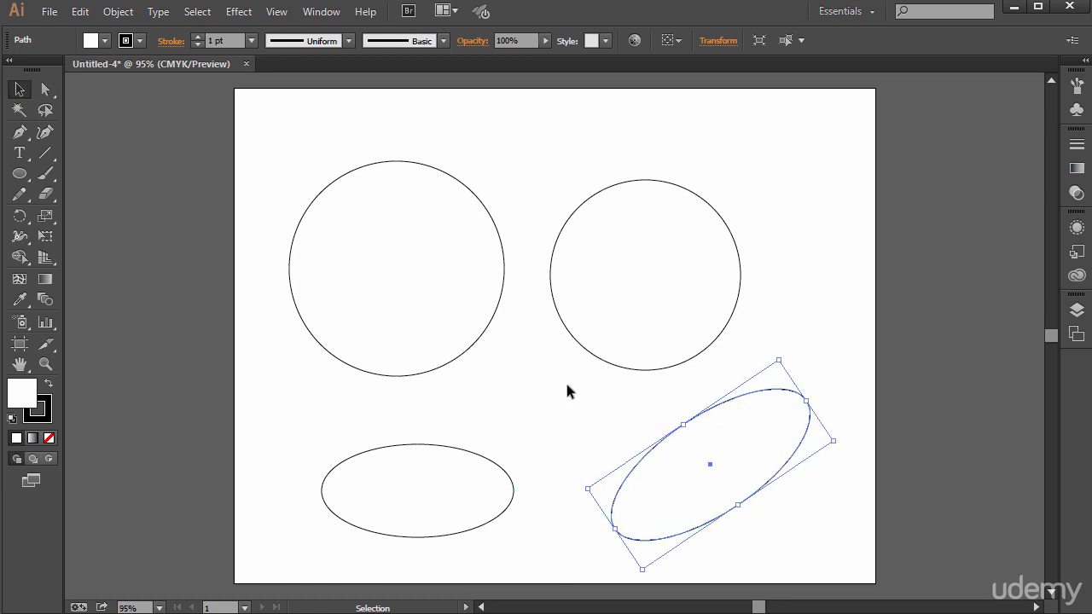
{"action": "left_click", "coordinate": [567, 391]}
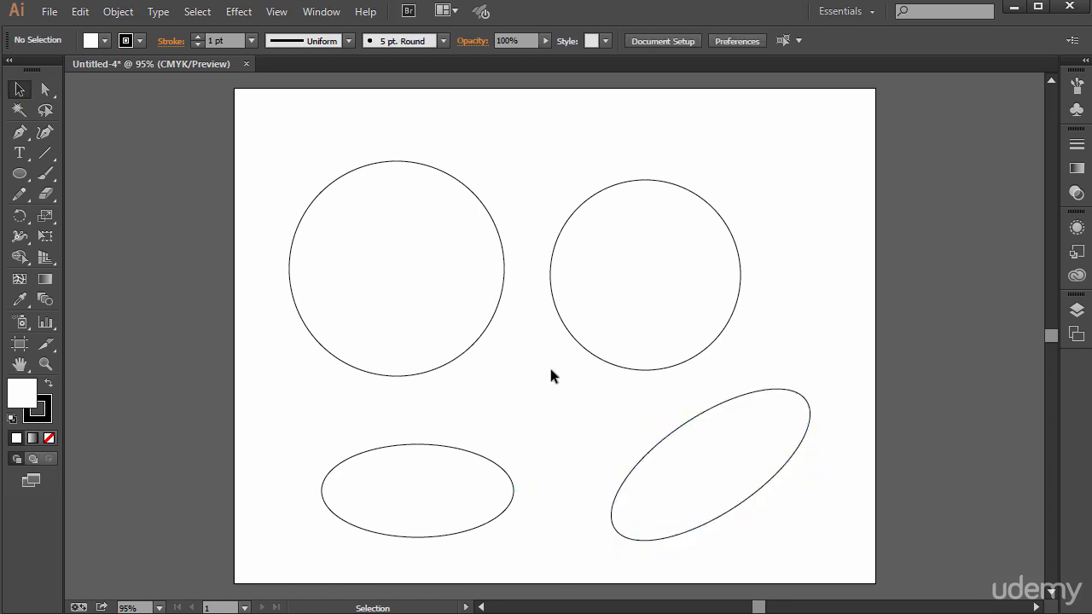
Duplicate the left circle by copying and pasting it, and delete the pasted copy.
{"action": "left_click", "coordinate": [355, 180]}
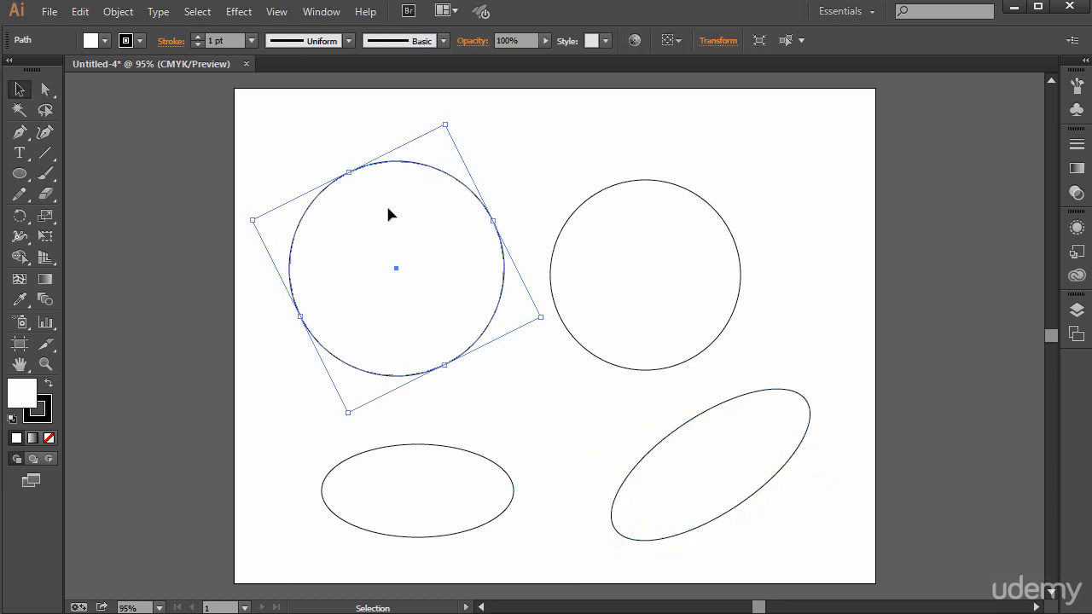
{"action": "left_click", "coordinate": [80, 12]}
{"action": "left_click", "coordinate": [114, 94]}
{"action": "left_click", "coordinate": [79, 11]}
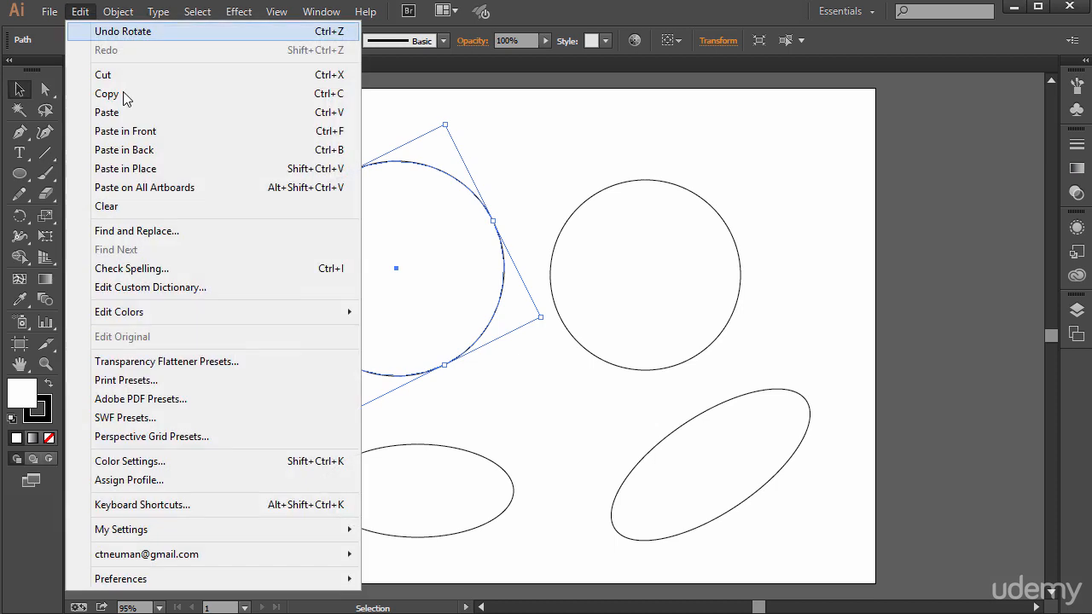
{"action": "left_click", "coordinate": [106, 112]}
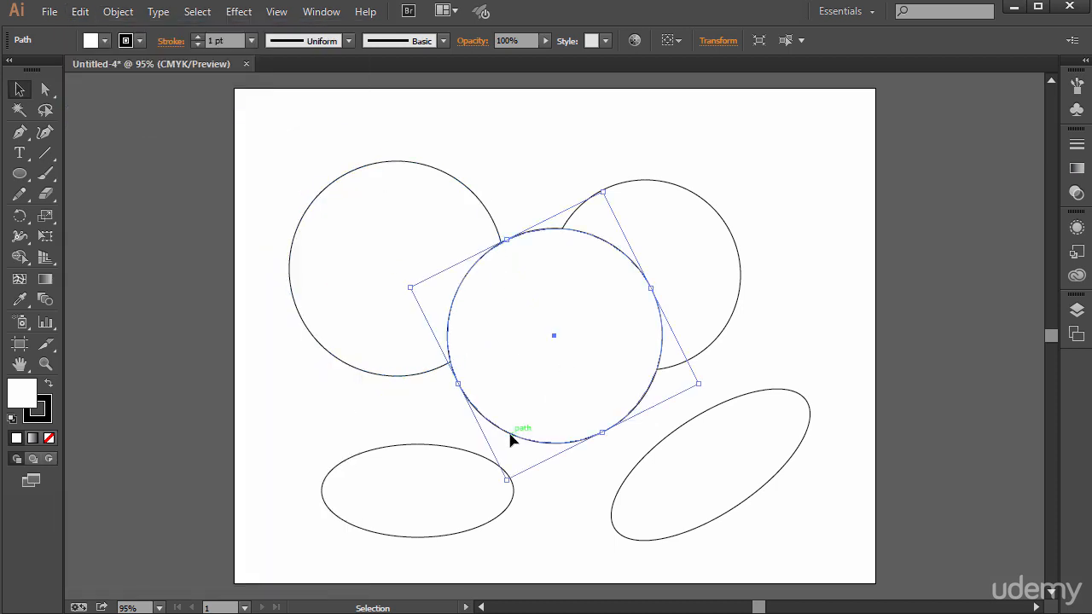
{"action": "left_click_drag", "start_coordinate": [511, 439], "coordinate": [702, 335]}
{"action": "key", "text": "Delete"}
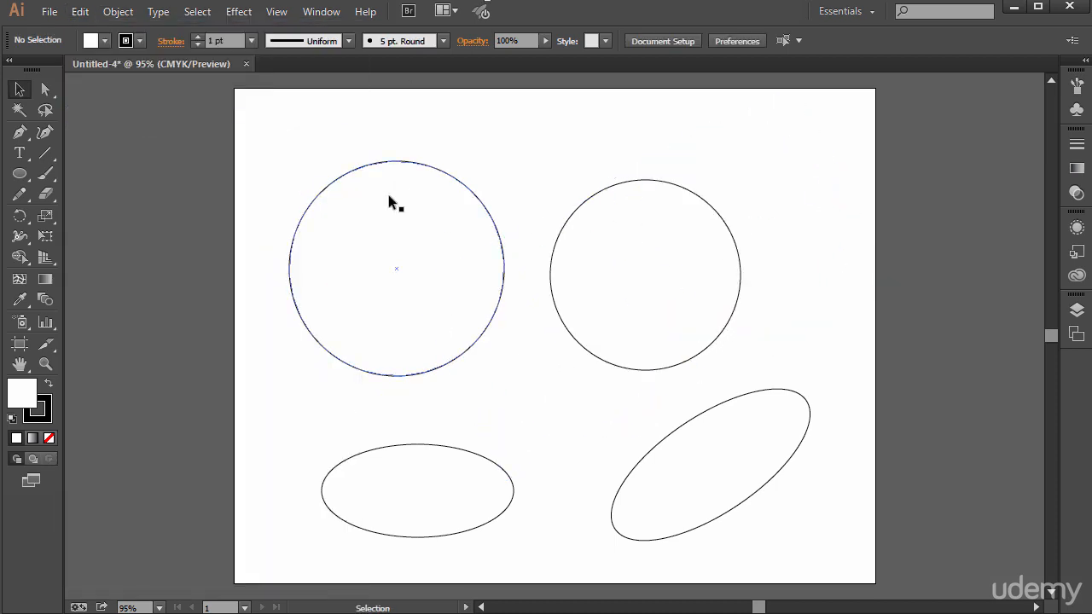
Pull a duplicate off the left circle towards the upper right, and delete that duplicate.
{"action": "left_click", "coordinate": [386, 202]}
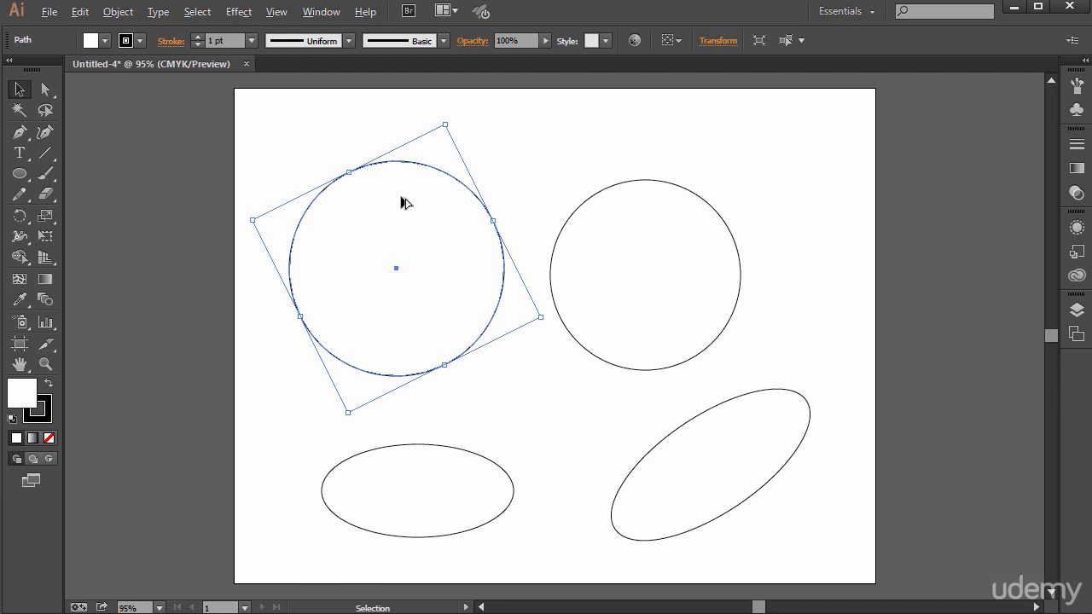
{"action": "left_click_drag", "start_coordinate": [365, 210], "coordinate": [494, 143]}
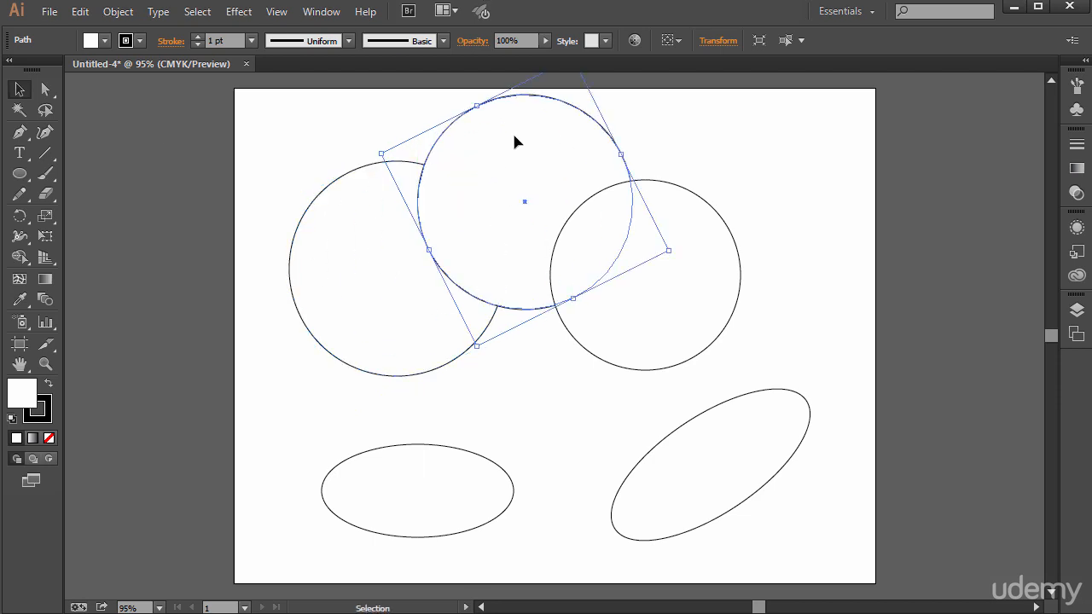
{"action": "key", "text": "Delete"}
Move the whole left circle slightly up and to the right with the Direct Selection tool, and deselect it.
{"action": "left_click", "coordinate": [47, 91]}
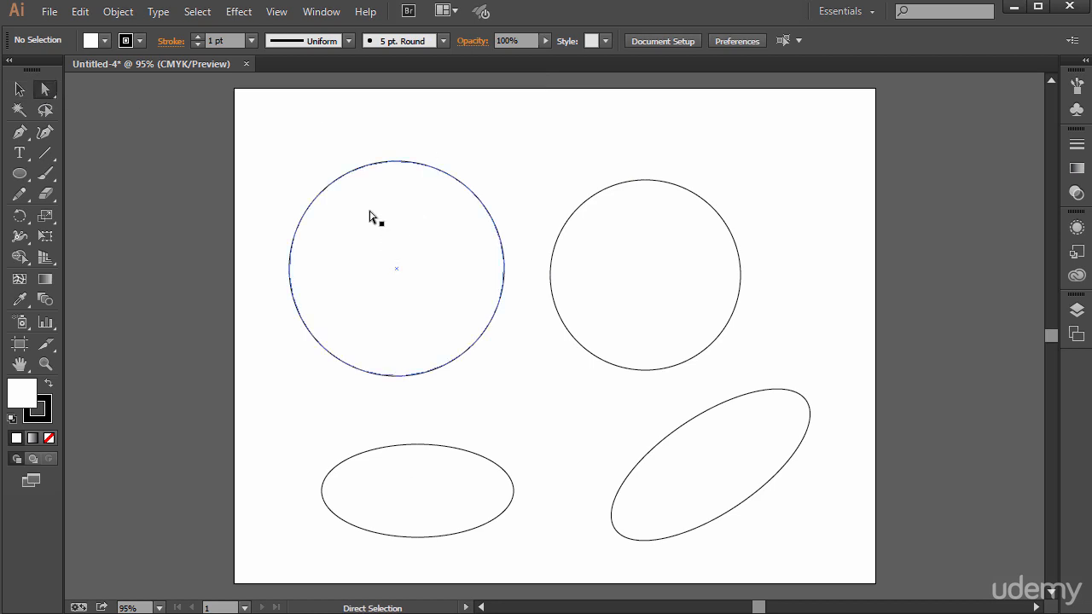
{"action": "left_click_drag", "start_coordinate": [354, 240], "coordinate": [366, 192]}
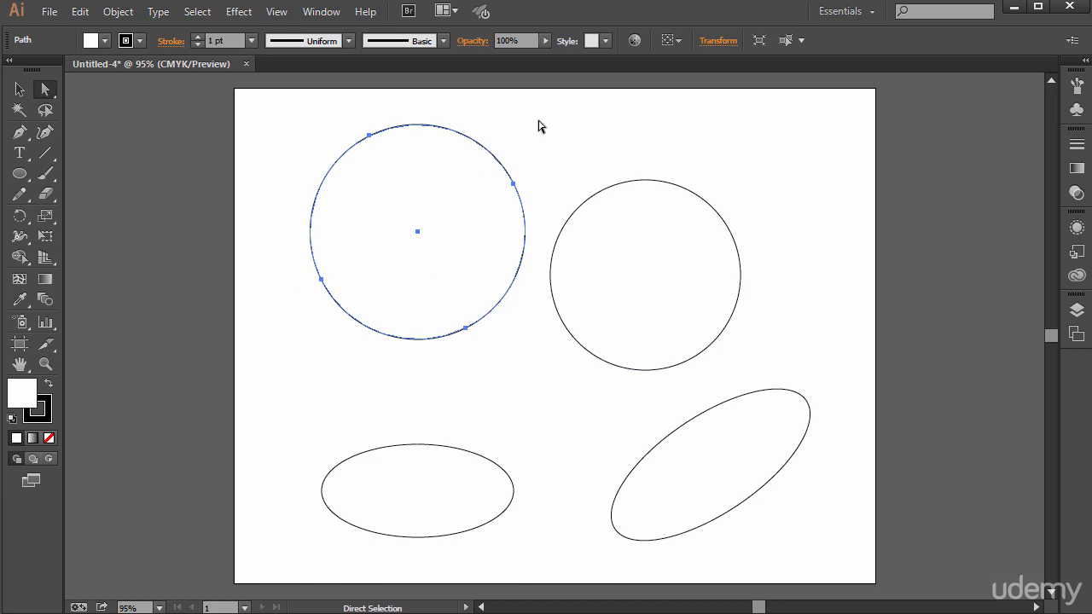
{"action": "left_click", "coordinate": [513, 347]}
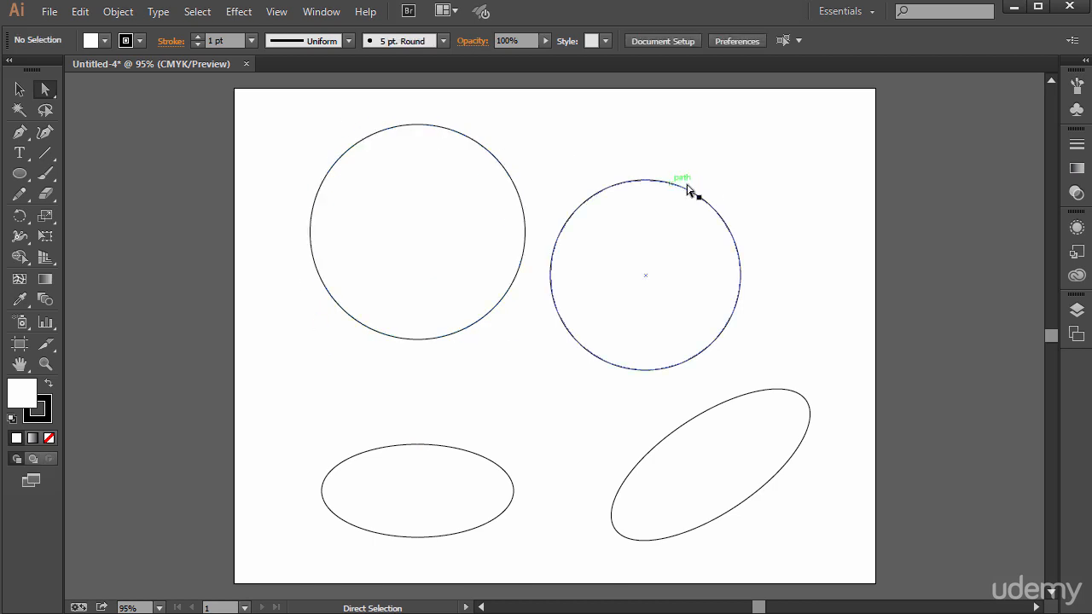
Reshape the right circle by pulling its upper-right segment outward to the right into a rounded bulge, and deselect it.
{"action": "left_click_drag", "start_coordinate": [717, 214], "coordinate": [690, 100]}
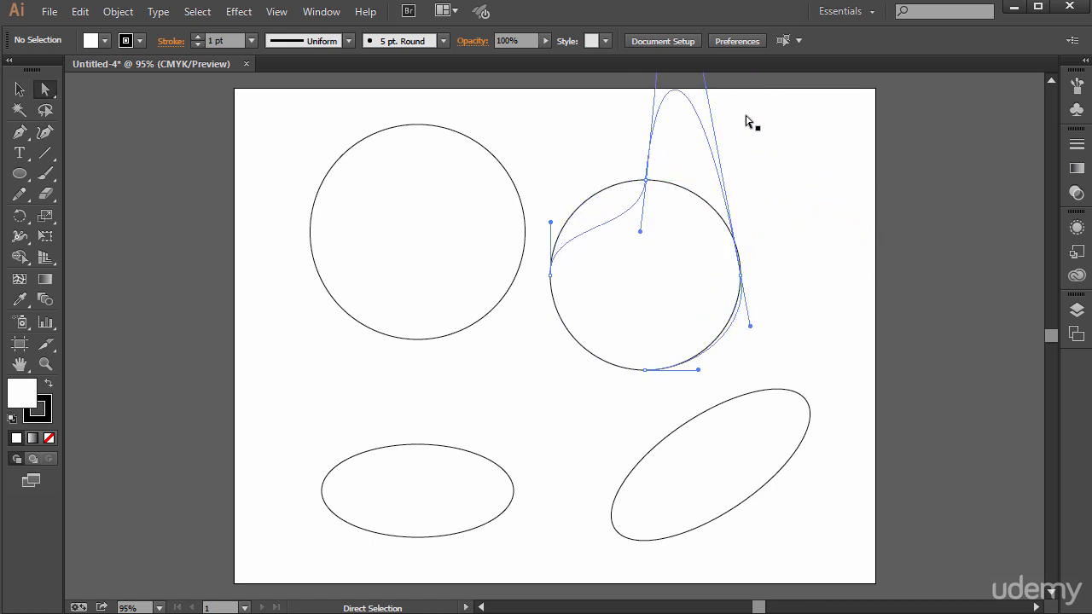
{"action": "left_click_drag", "start_coordinate": [746, 122], "coordinate": [832, 209]}
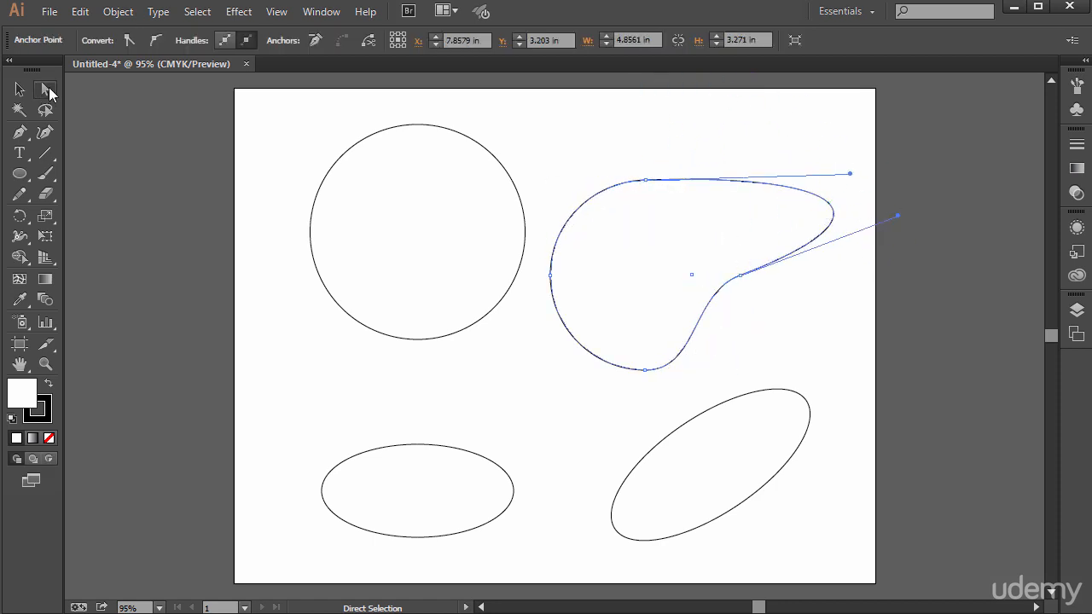
{"action": "left_click", "coordinate": [305, 144]}
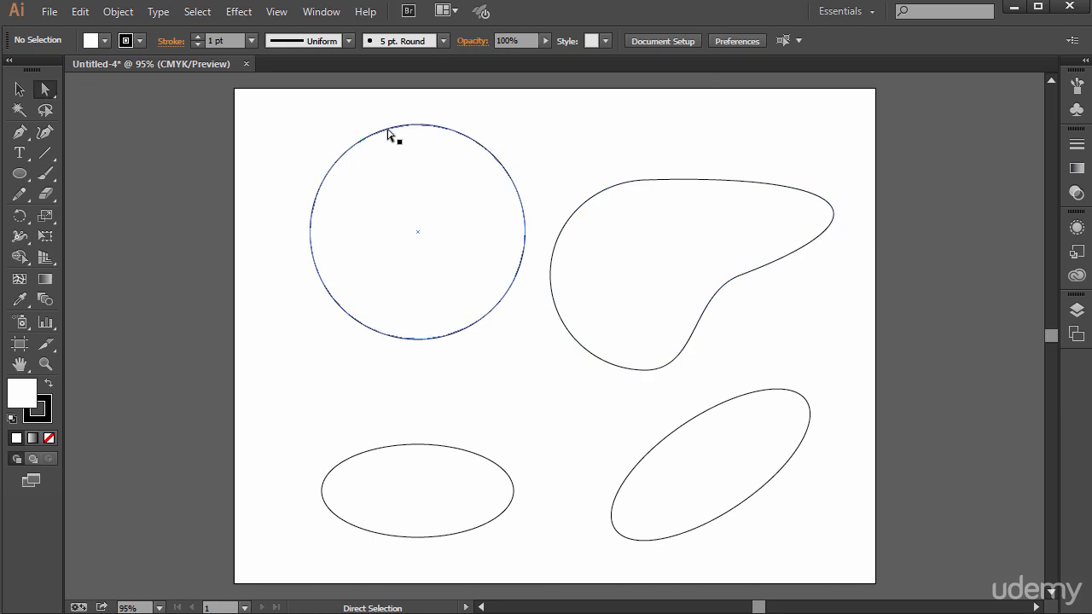
Move the left circle's upper-left anchor point outward, bend the left edge inward with its direction handle, and deselect the shape.
{"action": "left_click", "coordinate": [416, 129]}
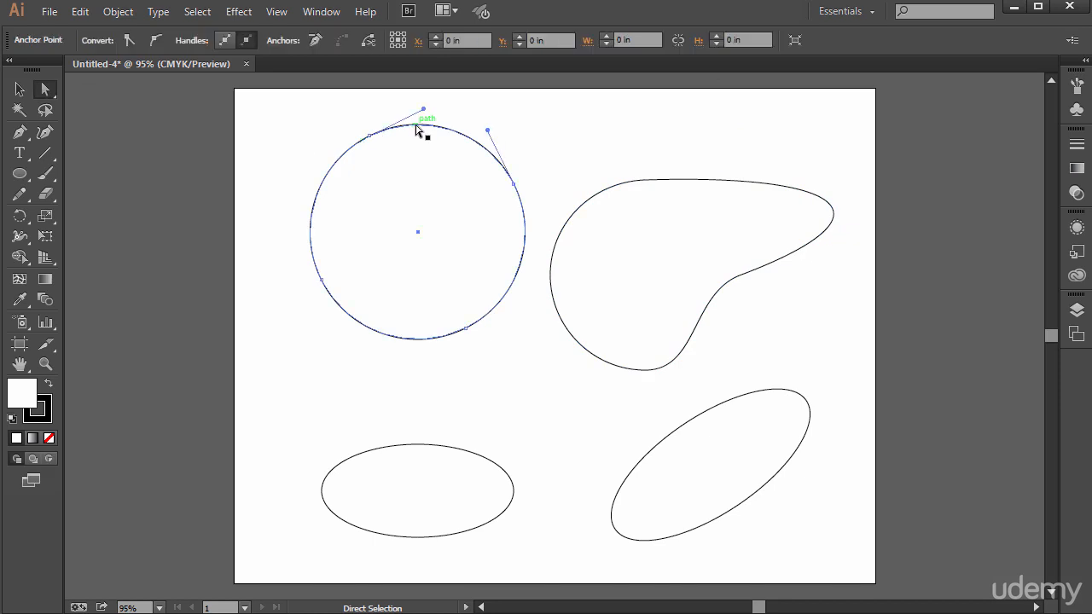
{"action": "left_click", "coordinate": [370, 138]}
{"action": "left_click_drag", "start_coordinate": [369, 138], "coordinate": [410, 108]}
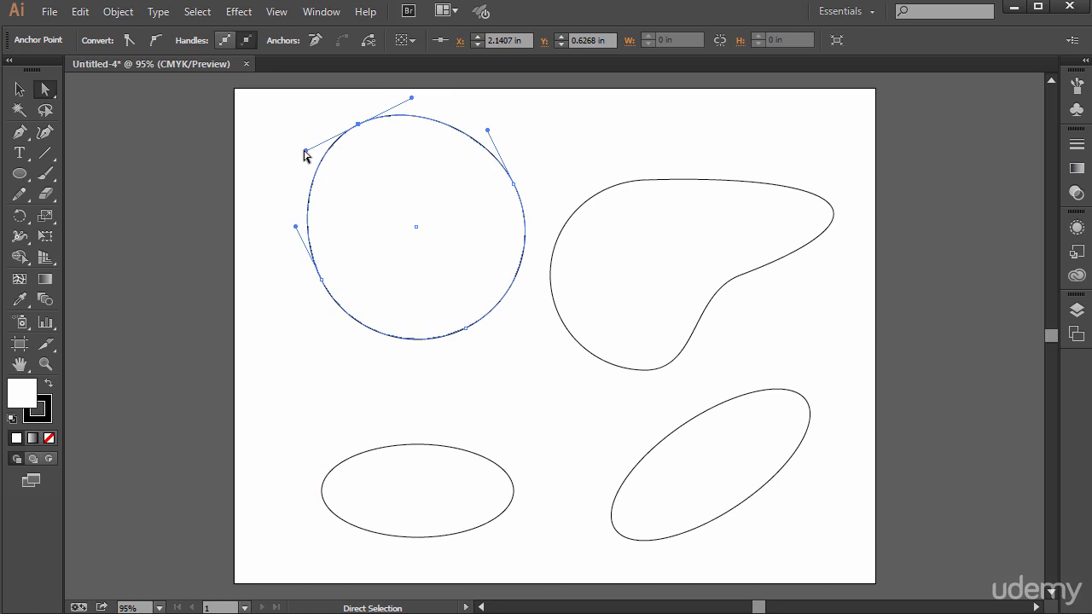
{"action": "left_click_drag", "start_coordinate": [306, 151], "coordinate": [393, 245]}
{"action": "key", "text": "ctrl+shift+a"}
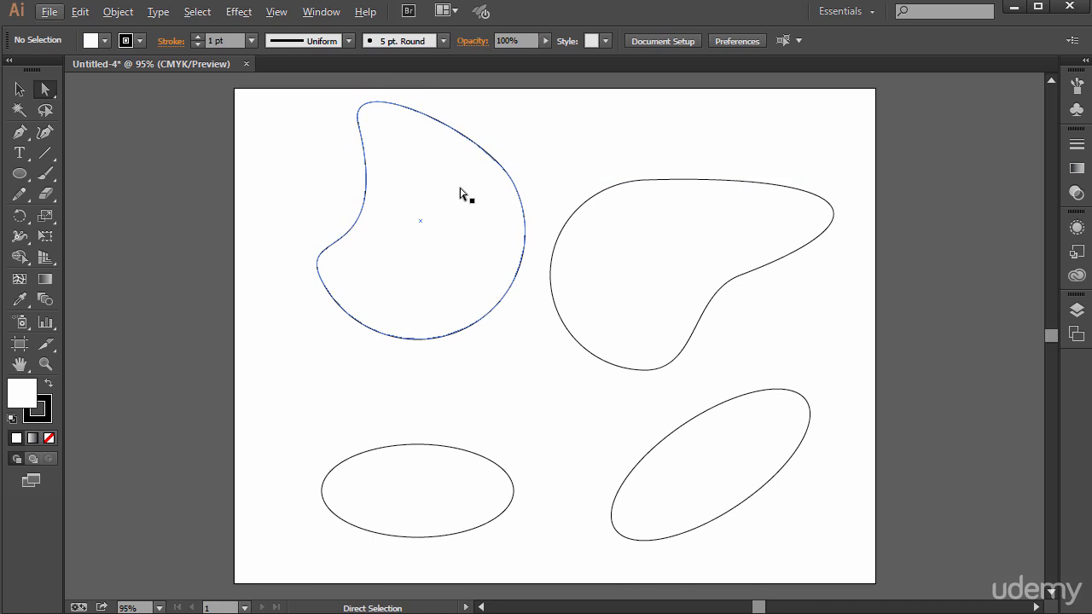
Duplicate the reshaped left circle up and to the right so it overlaps the original, and deselect the copy.
{"action": "key", "text": "alt"}
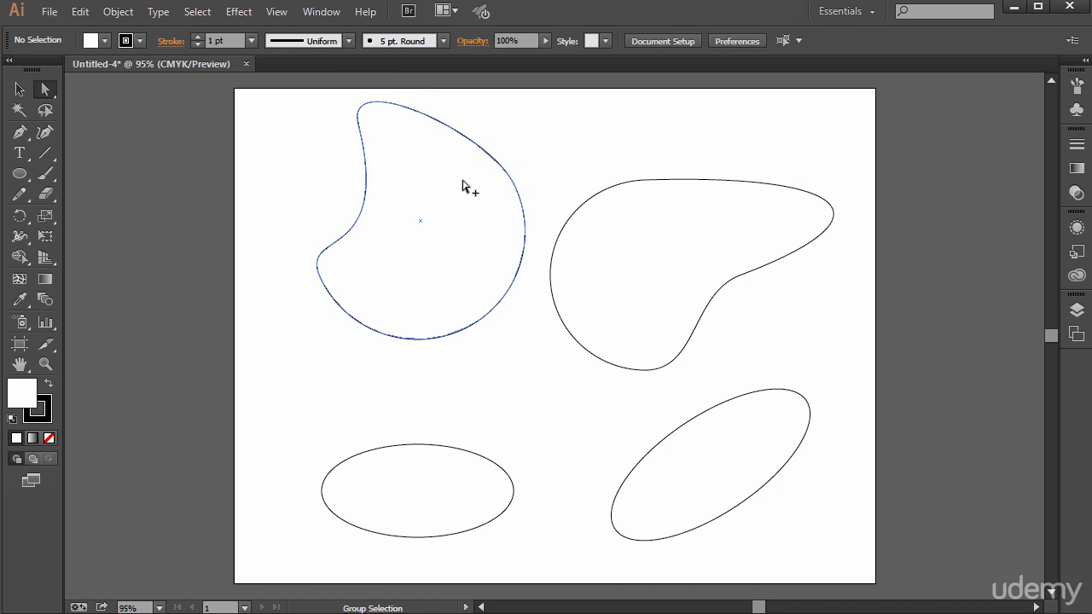
{"action": "left_click_drag", "start_coordinate": [450, 196], "coordinate": [530, 167]}
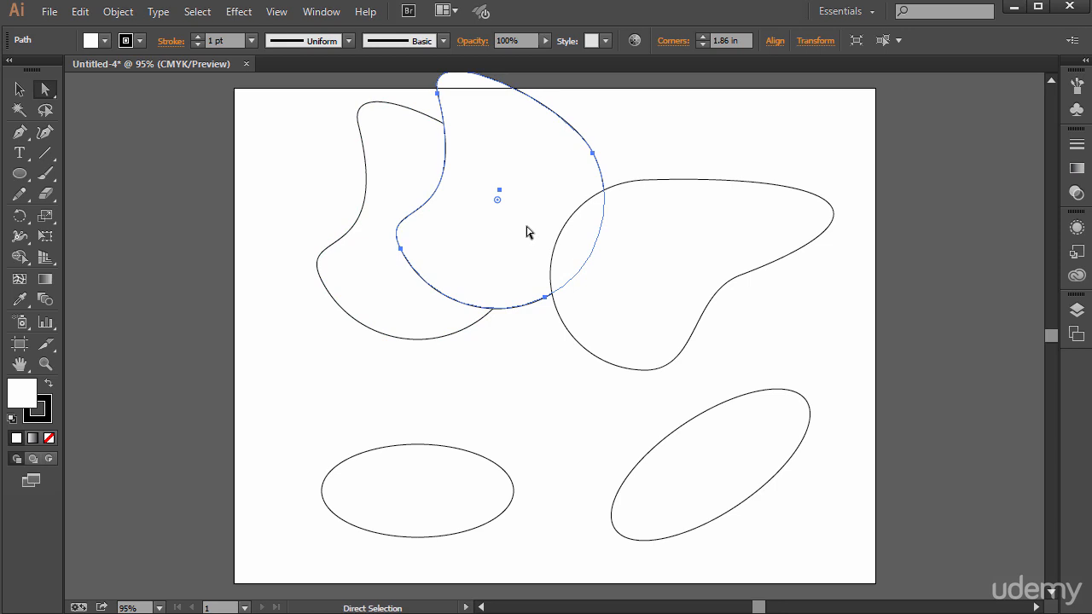
{"action": "key", "text": "ctrl"}
{"action": "left_click", "coordinate": [18, 90]}
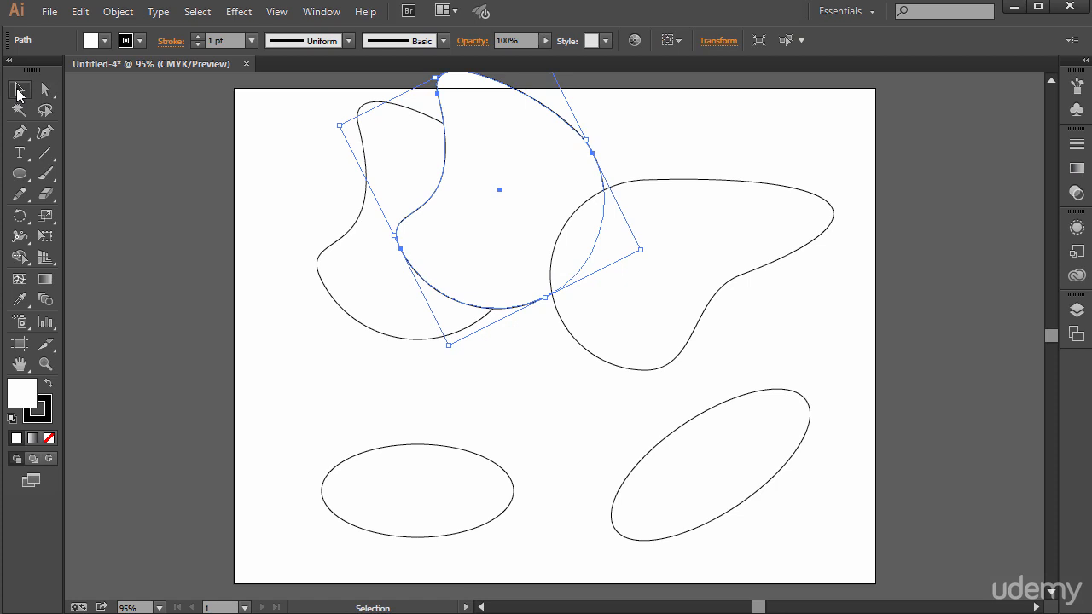
{"action": "left_click", "coordinate": [265, 305]}
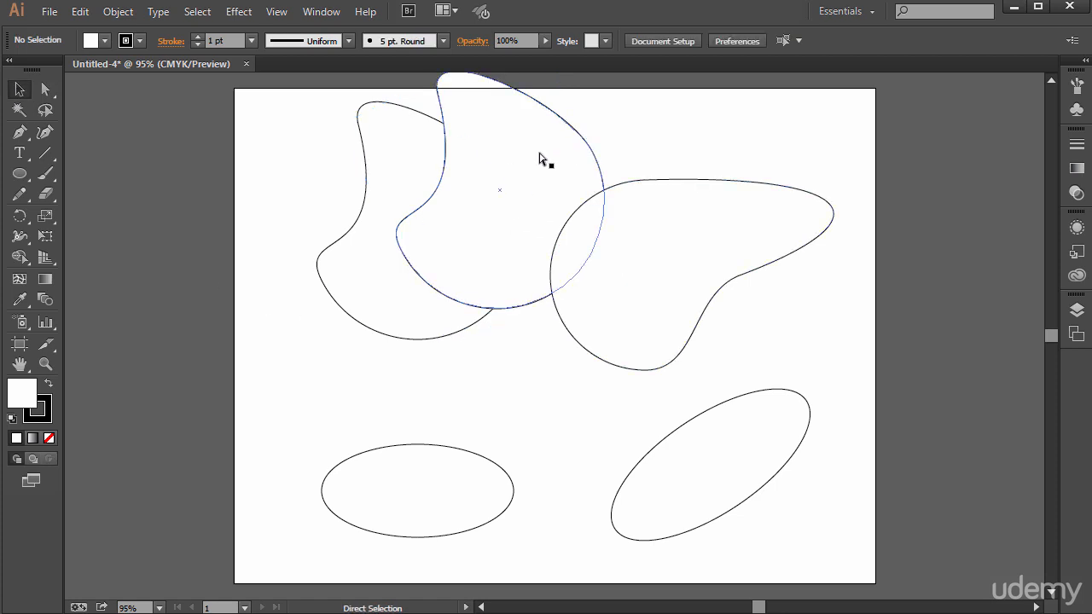
Using temporary Direct Selection from the Selection tool, adjust the duplicated shape's upper-right curve and flatten its right edge.
{"action": "left_click", "coordinate": [22, 89]}
{"action": "key", "text": "ctrl"}
{"action": "mouse_move", "coordinate": [581, 139]}
{"action": "left_mouse_down"}
{"action": "mouse_move", "coordinate": [600, 139]}
{"action": "mouse_move", "coordinate": [598, 119]}
{"action": "mouse_move", "coordinate": [585, 137]}
{"action": "mouse_move", "coordinate": [599, 141]}
{"action": "mouse_move", "coordinate": [589, 139]}
{"action": "left_mouse_up"}
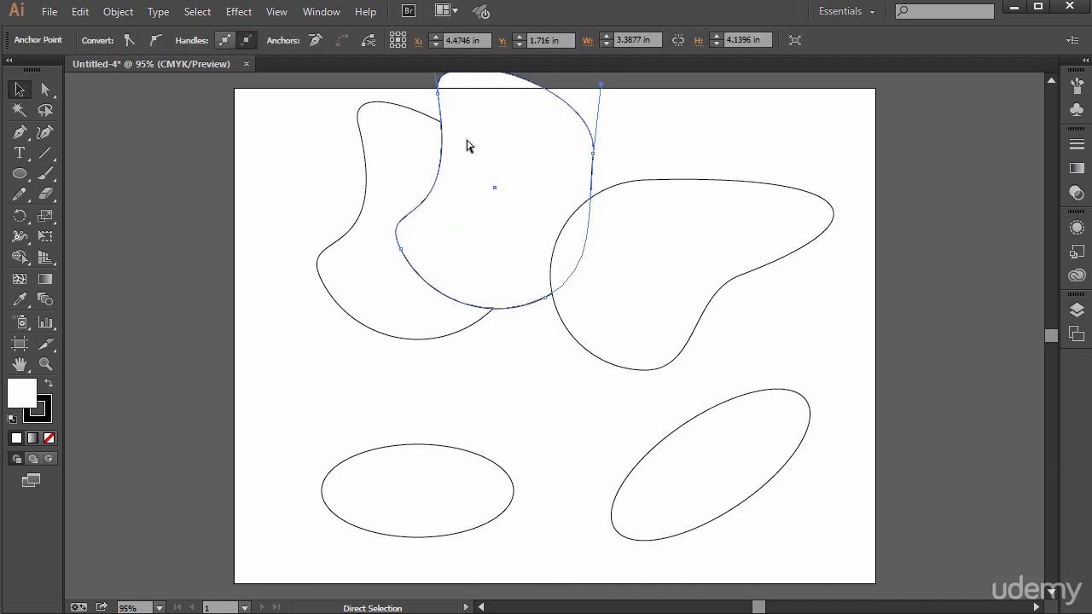
{"action": "key", "text": "v"}
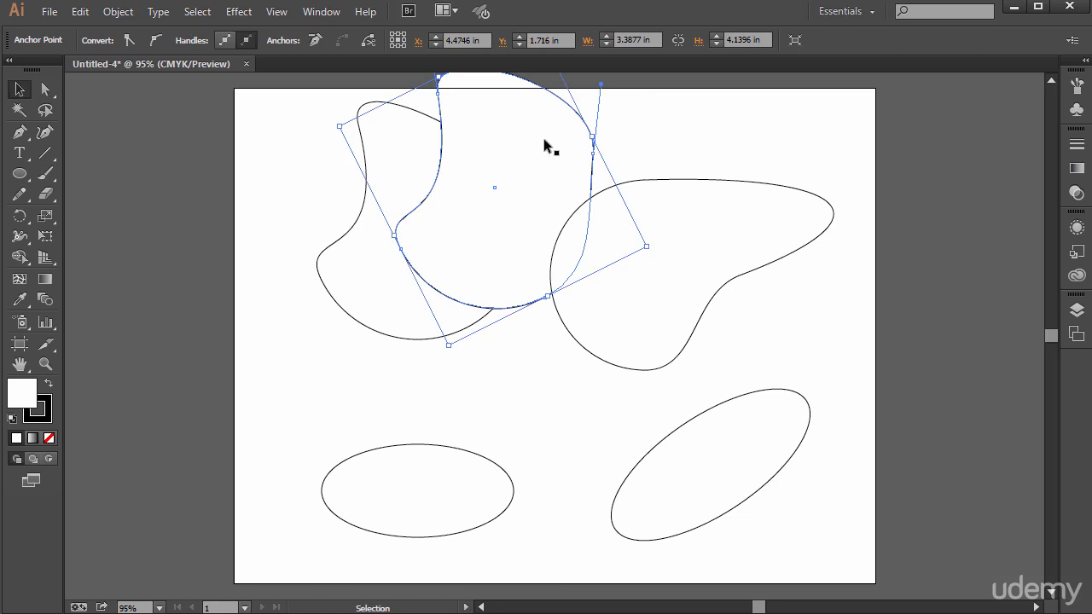
Using temporary Selection from the Direct Selection tool, move the right shape down and slightly right, back up clear of its neighbour, and deselect it.
{"action": "left_click", "coordinate": [44, 90]}
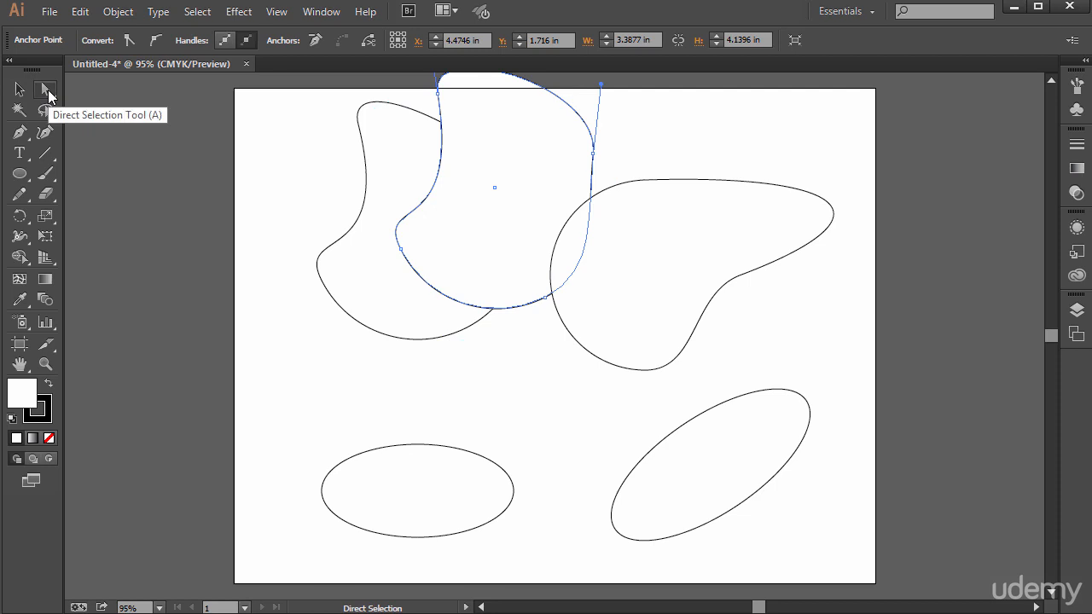
{"action": "key", "text": "ctrl"}
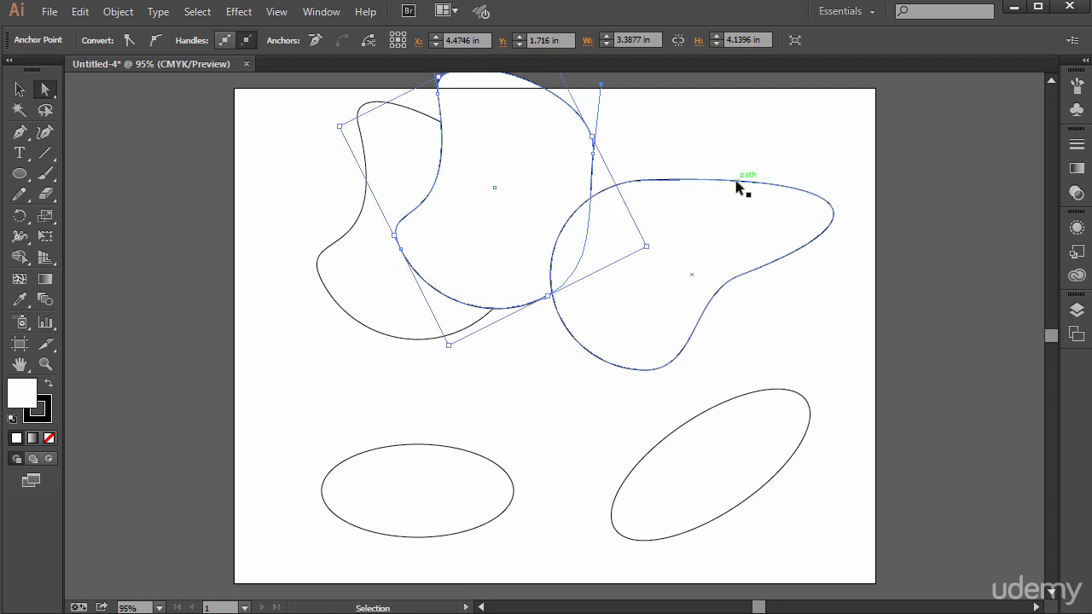
{"action": "left_click_drag", "start_coordinate": [739, 180], "coordinate": [751, 208]}
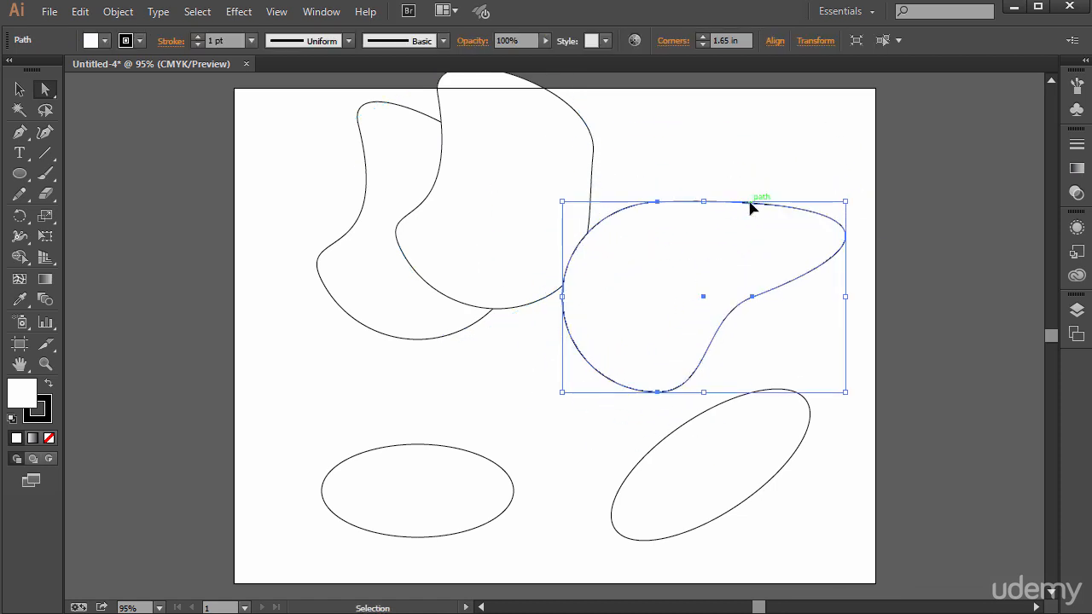
{"action": "key", "text": "a"}
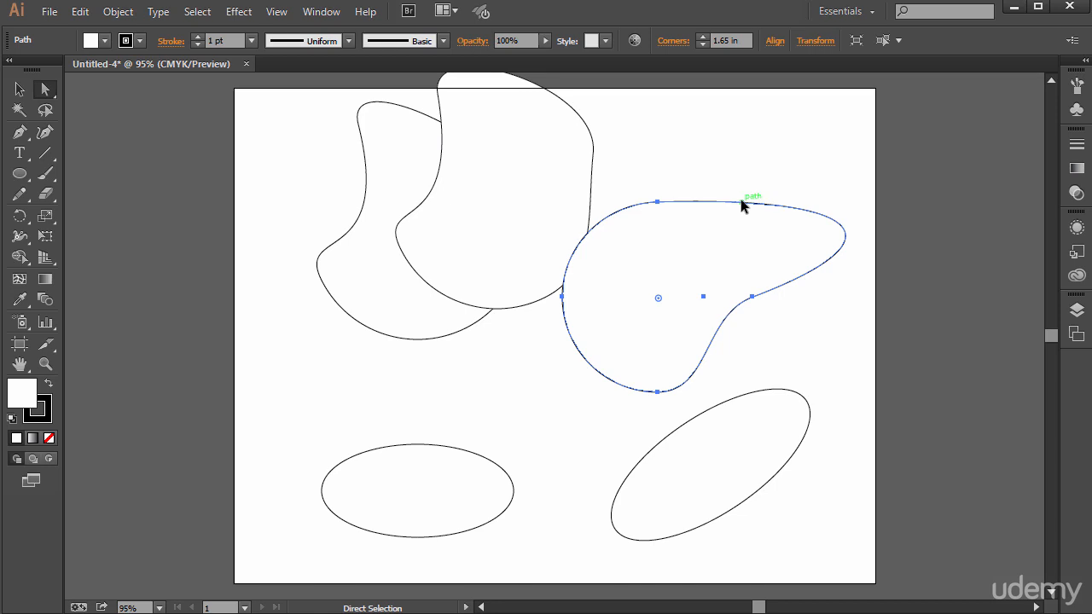
{"action": "left_click_drag", "start_coordinate": [740, 203], "coordinate": [747, 183]}
{"action": "left_click", "coordinate": [742, 175]}
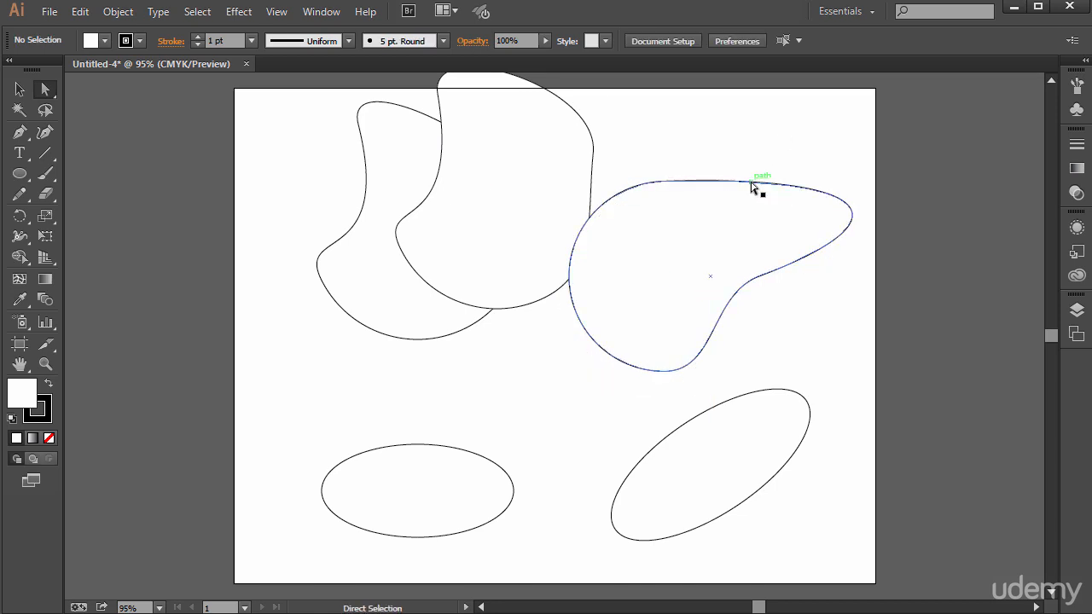
Reshape the right shape's upper curve by moving its top anchor point and direction handle, and shift the whole shape slightly right.
{"action": "left_click_drag", "start_coordinate": [752, 185], "coordinate": [638, 169]}
{"action": "left_click_drag", "start_coordinate": [760, 155], "coordinate": [780, 118]}
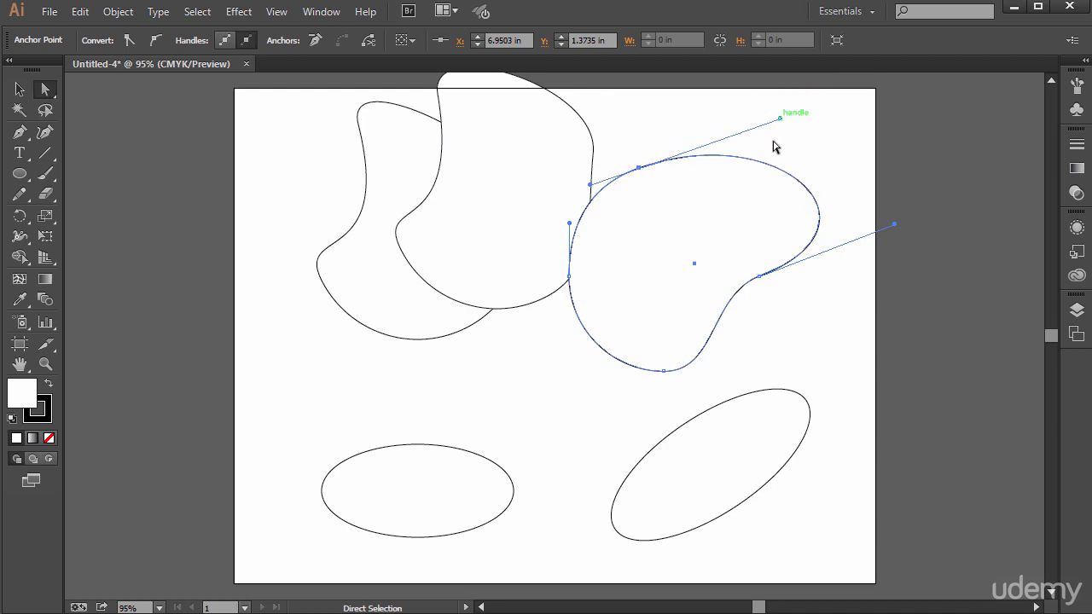
{"action": "mouse_move", "coordinate": [675, 219]}
{"action": "left_mouse_down"}
{"action": "mouse_move", "coordinate": [739, 188]}
{"action": "mouse_move", "coordinate": [708, 183]}
{"action": "mouse_move", "coordinate": [686, 222]}
{"action": "left_mouse_up"}
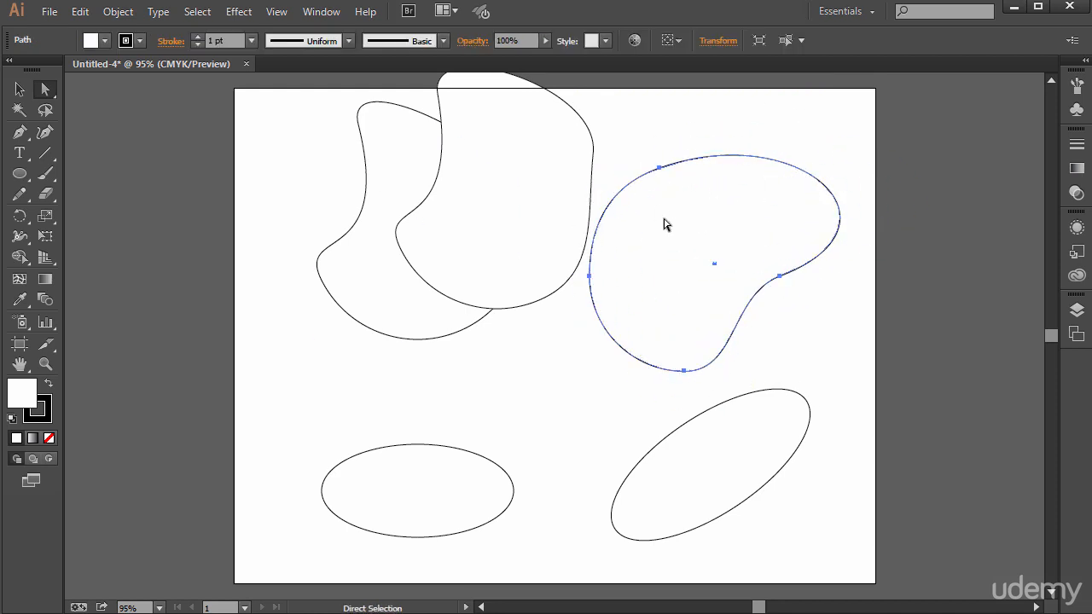
Select all five shapes on the artboard with the Selection tool and delete them.
{"action": "left_click", "coordinate": [45, 90]}
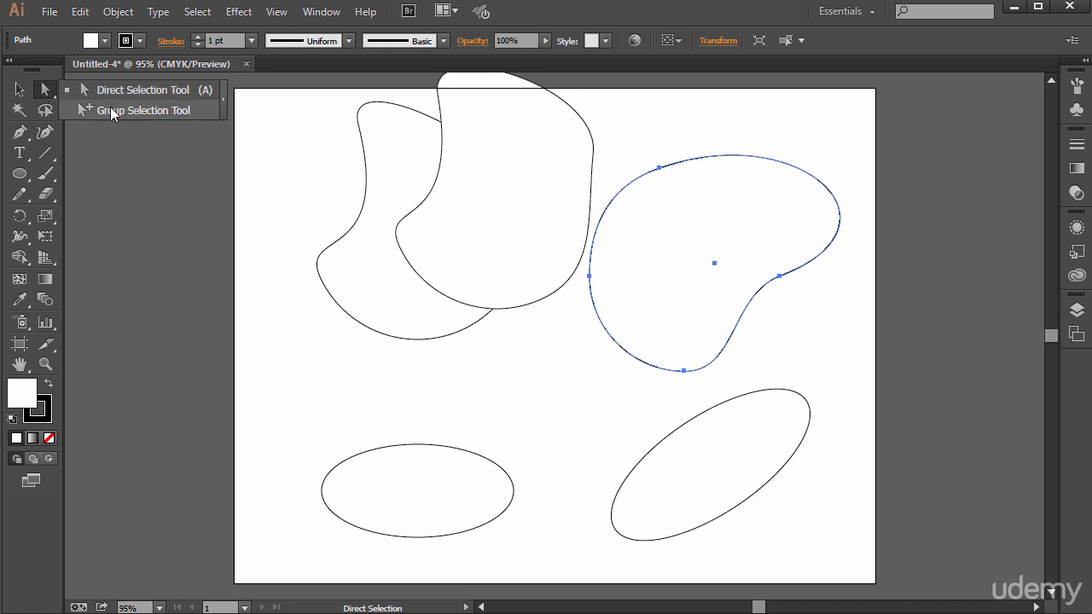
{"action": "left_click", "coordinate": [152, 95]}
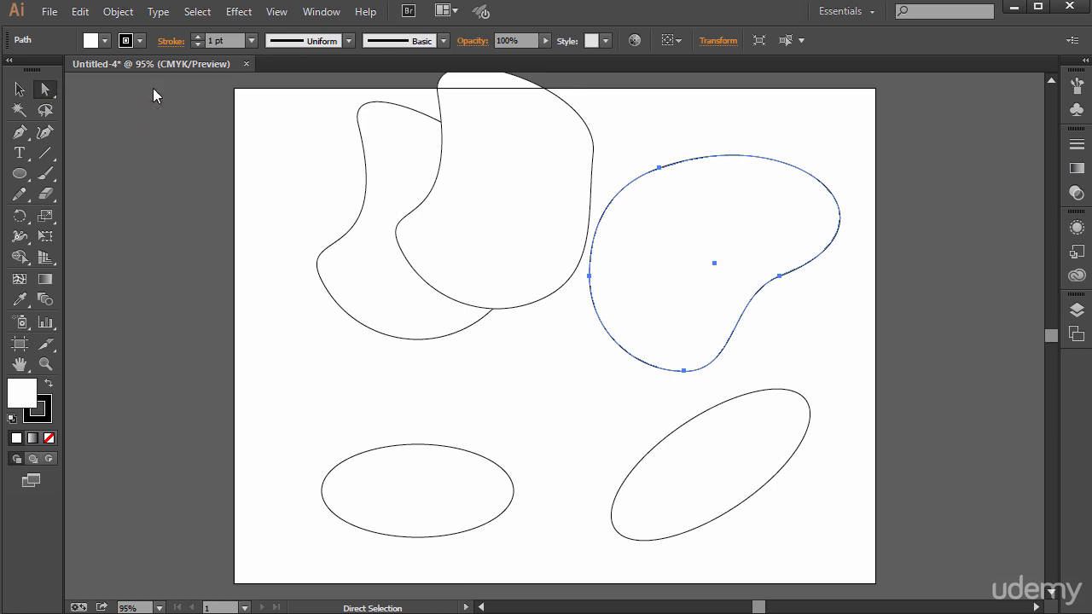
{"action": "left_click", "coordinate": [27, 94]}
{"action": "left_click_drag", "start_coordinate": [276, 166], "coordinate": [842, 549]}
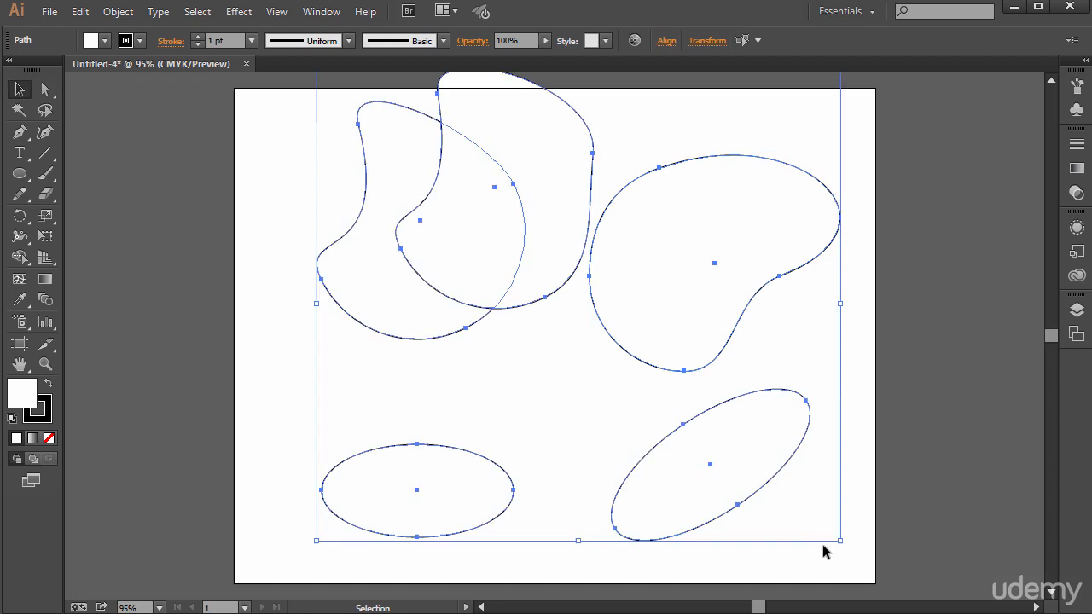
{"action": "key", "text": "Delete"}
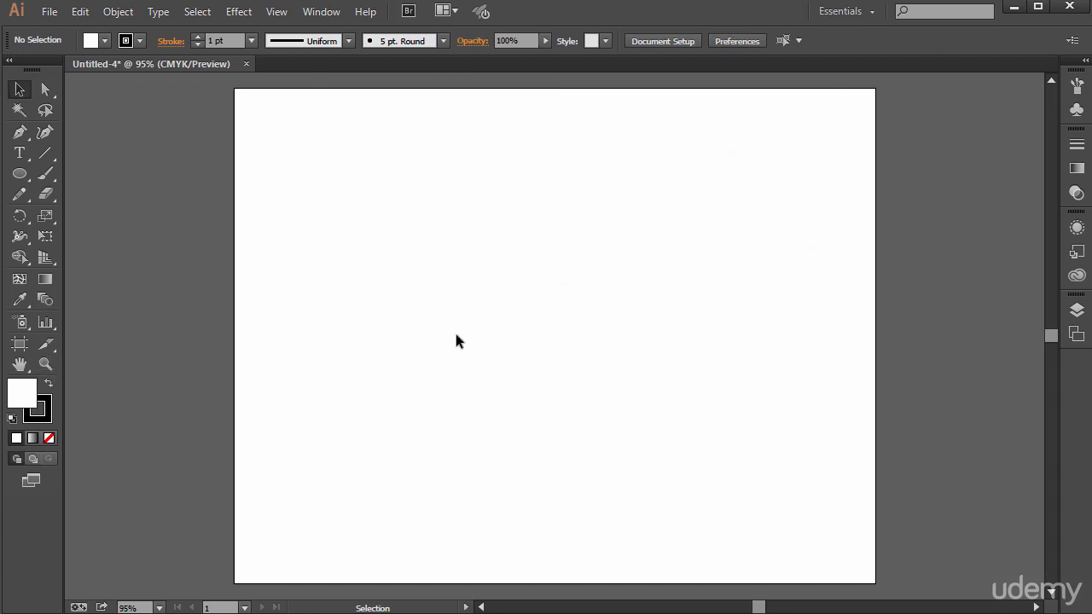
Set the fill colour to a medium blue in the Color Picker.
{"action": "double_click", "coordinate": [21, 393]}
{"action": "left_click", "coordinate": [526, 319]}
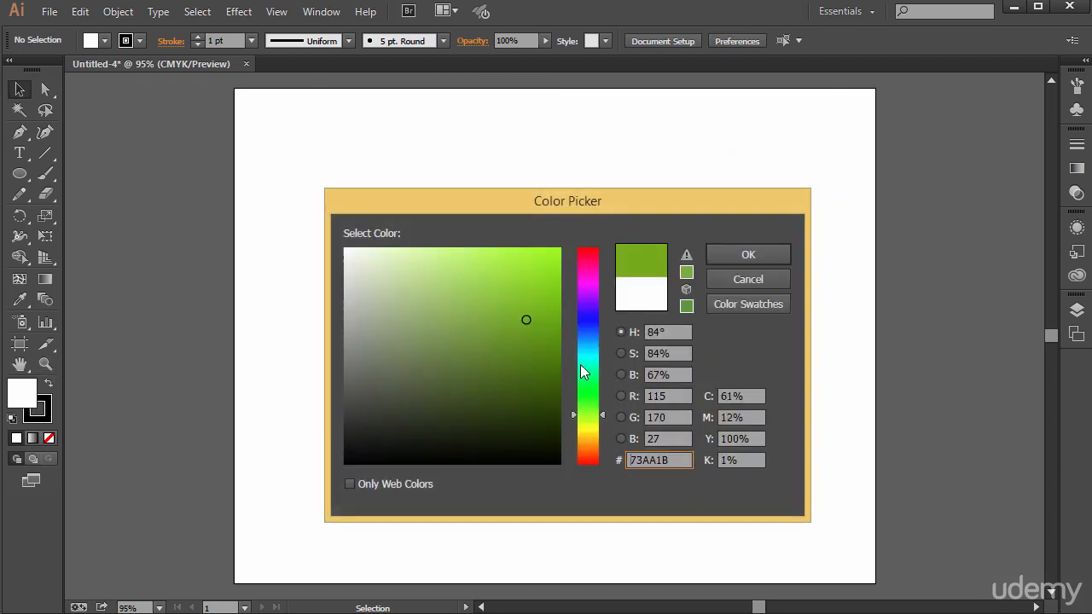
{"action": "left_click_drag", "start_coordinate": [581, 367], "coordinate": [587, 342]}
{"action": "left_click", "coordinate": [732, 259]}
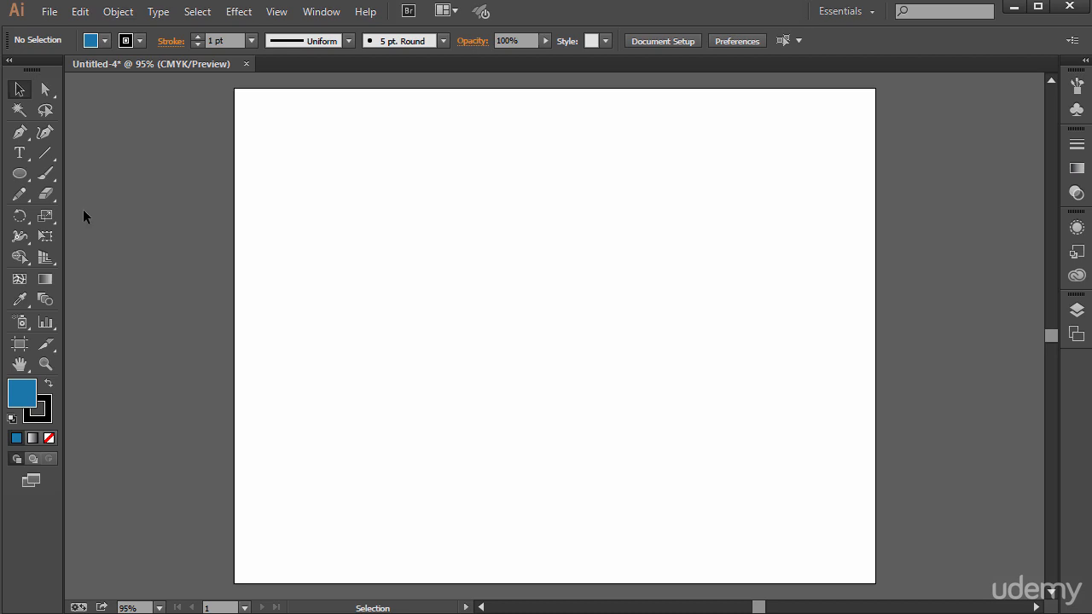
Draw five overlapping blue circles in a cluster around the middle of the artboard with the Ellipse tool.
{"action": "left_click", "coordinate": [28, 176]}
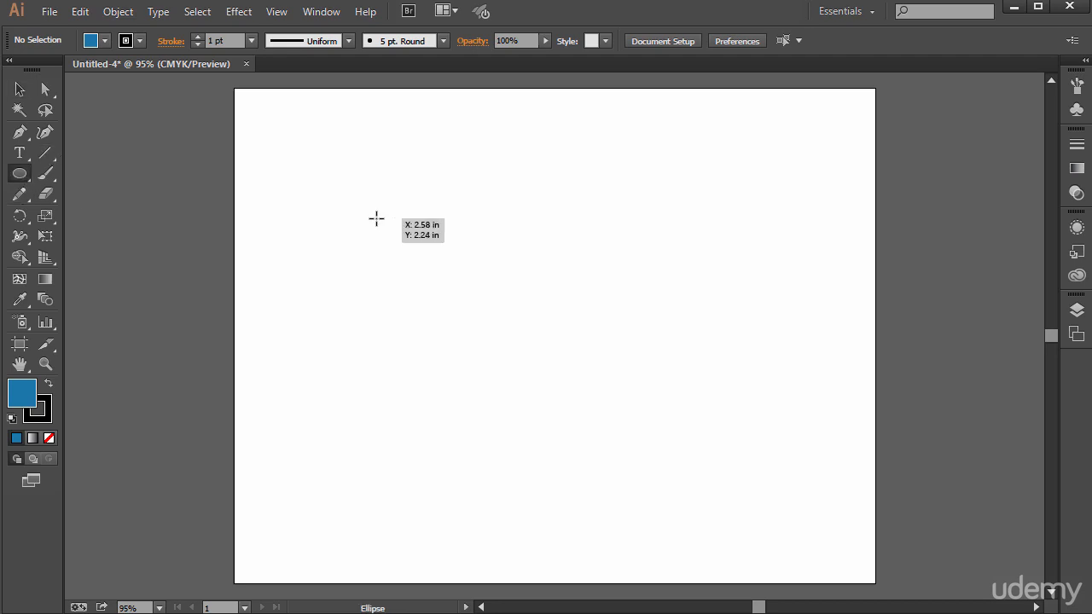
{"action": "left_click_drag", "start_coordinate": [376, 217], "coordinate": [560, 401]}
{"action": "left_click_drag", "start_coordinate": [587, 212], "coordinate": [786, 411]}
{"action": "left_click_drag", "start_coordinate": [453, 311], "coordinate": [624, 486]}
{"action": "left_click_drag", "start_coordinate": [568, 360], "coordinate": [748, 541]}
{"action": "left_click_drag", "start_coordinate": [488, 185], "coordinate": [674, 372]}
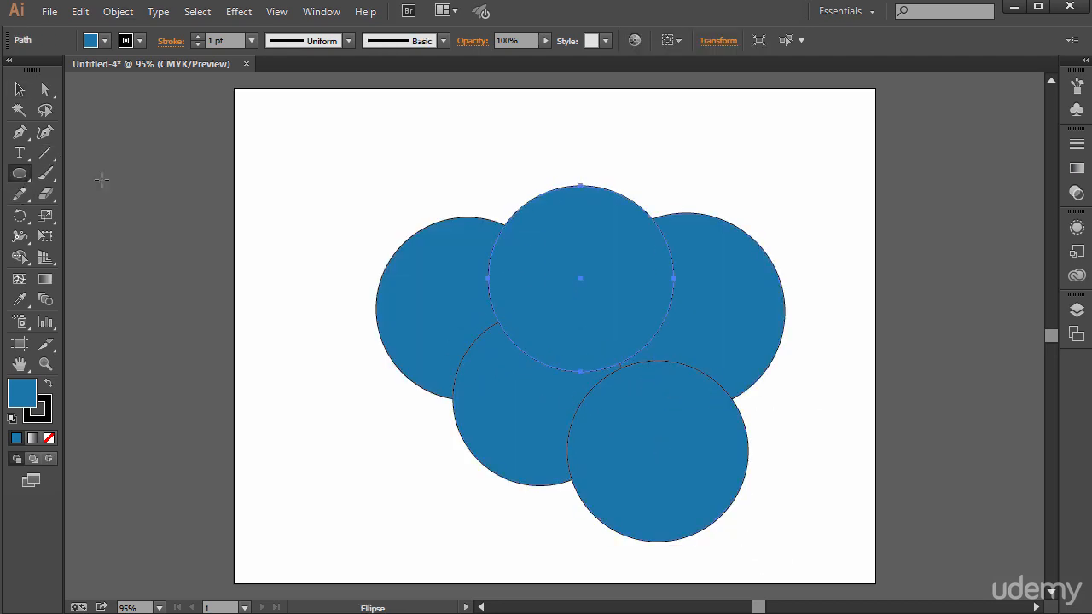
With the Selection tool, reposition the upper-right circle and both lower circles within the cluster, leaving nothing selected.
{"action": "left_click", "coordinate": [20, 89]}
{"action": "left_click", "coordinate": [138, 150]}
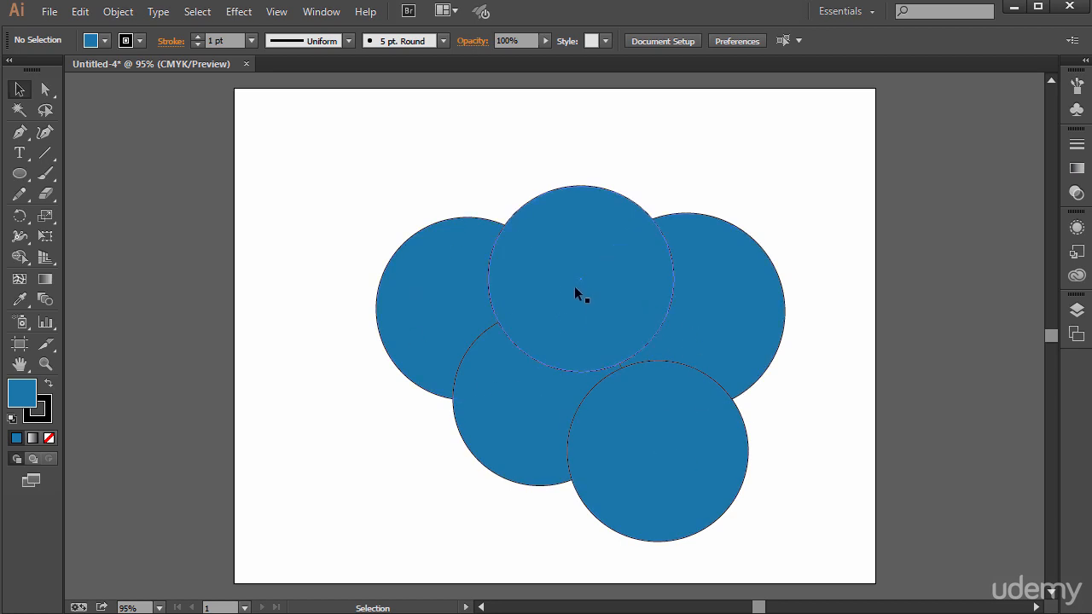
{"action": "left_click", "coordinate": [427, 264]}
{"action": "left_click", "coordinate": [609, 270]}
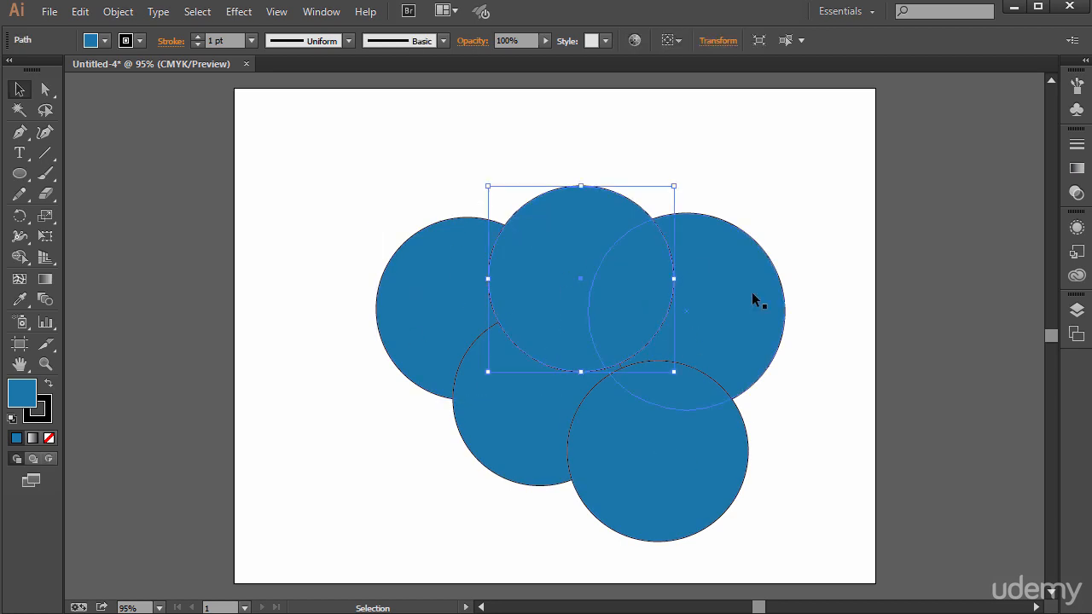
{"action": "left_click_drag", "start_coordinate": [755, 299], "coordinate": [770, 290]}
{"action": "left_click_drag", "start_coordinate": [663, 463], "coordinate": [662, 474]}
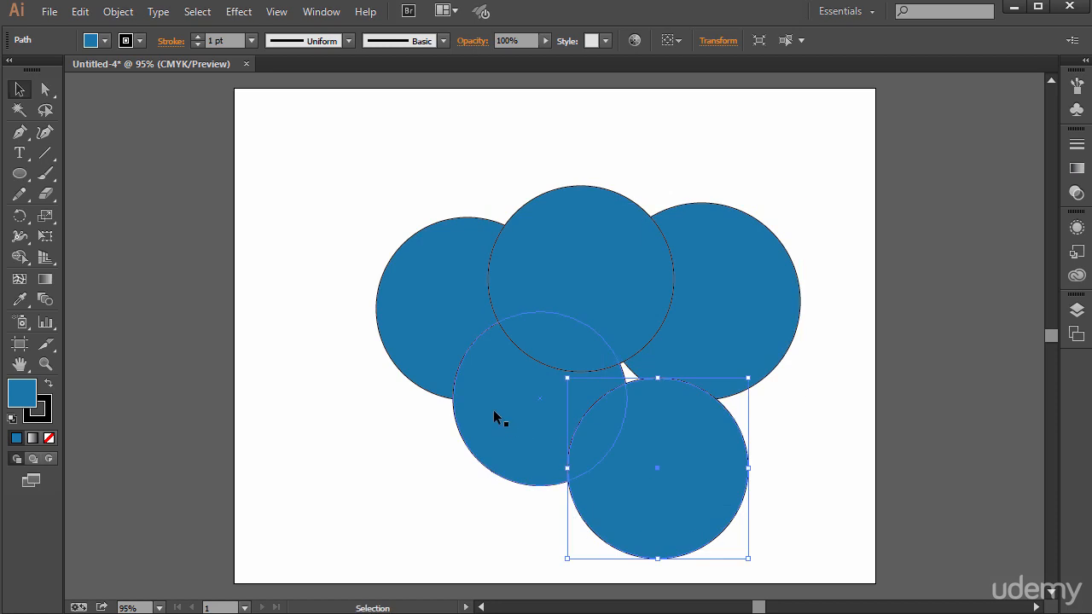
{"action": "left_click_drag", "start_coordinate": [493, 411], "coordinate": [520, 412]}
{"action": "left_click_drag", "start_coordinate": [703, 483], "coordinate": [708, 461]}
{"action": "left_click", "coordinate": [315, 196]}
With Direct Selection, nudge the top circle slightly, try pulling its top anchor point upward, undo that pull, and deselect the circle.
{"action": "left_click", "coordinate": [46, 87]}
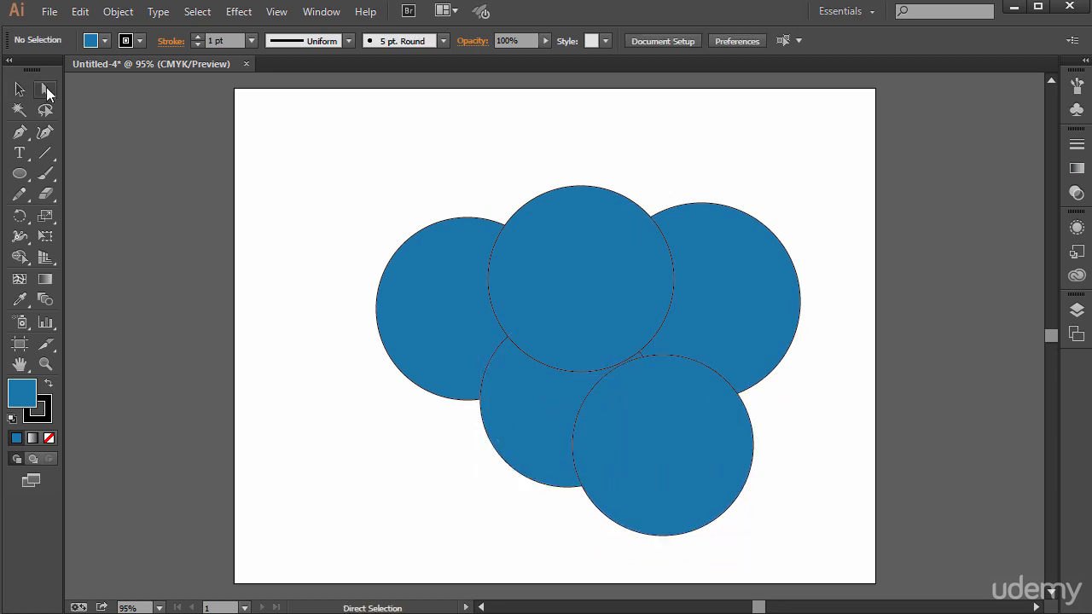
{"action": "mouse_move", "coordinate": [597, 217]}
{"action": "left_mouse_down"}
{"action": "mouse_move", "coordinate": [577, 216]}
{"action": "mouse_move", "coordinate": [592, 237]}
{"action": "left_mouse_up"}
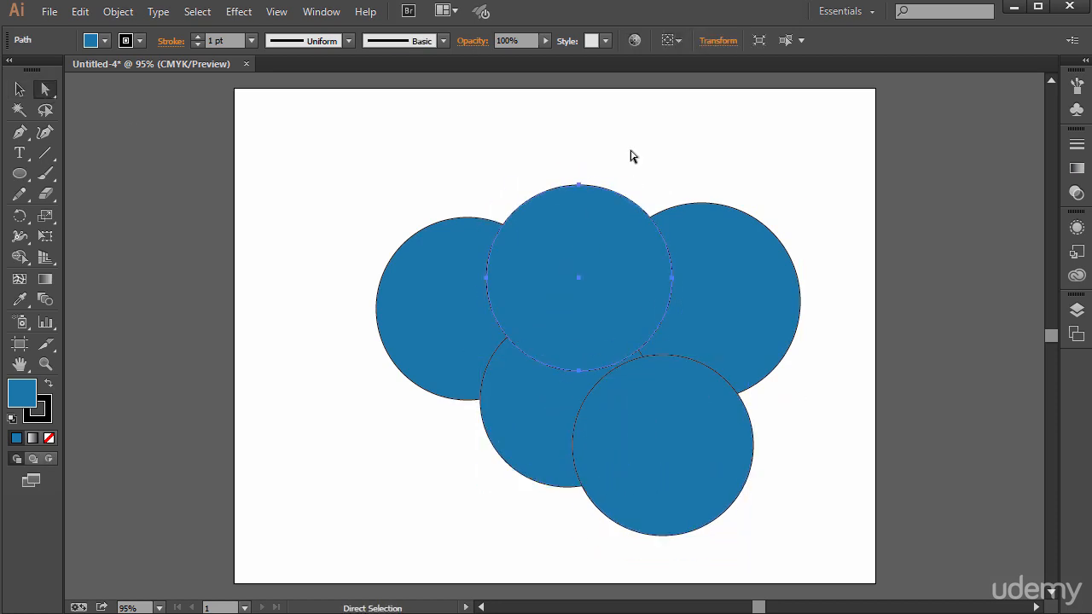
{"action": "left_click", "coordinate": [631, 154]}
{"action": "left_click_drag", "start_coordinate": [579, 185], "coordinate": [579, 158]}
{"action": "key", "text": "ctrl+z"}
{"action": "left_click", "coordinate": [19, 89]}
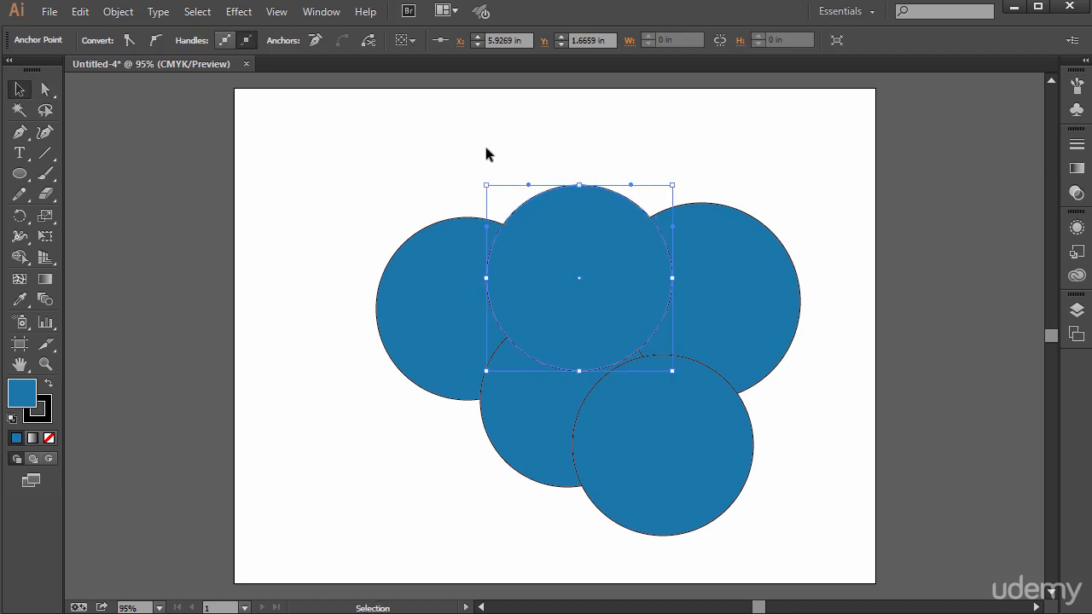
{"action": "left_click", "coordinate": [486, 149]}
With Direct Selection, select the top and upper-right circles together, marquee-select only their top anchor points, and clear the selection.
{"action": "left_click_drag", "start_coordinate": [46, 89], "coordinate": [123, 88]}
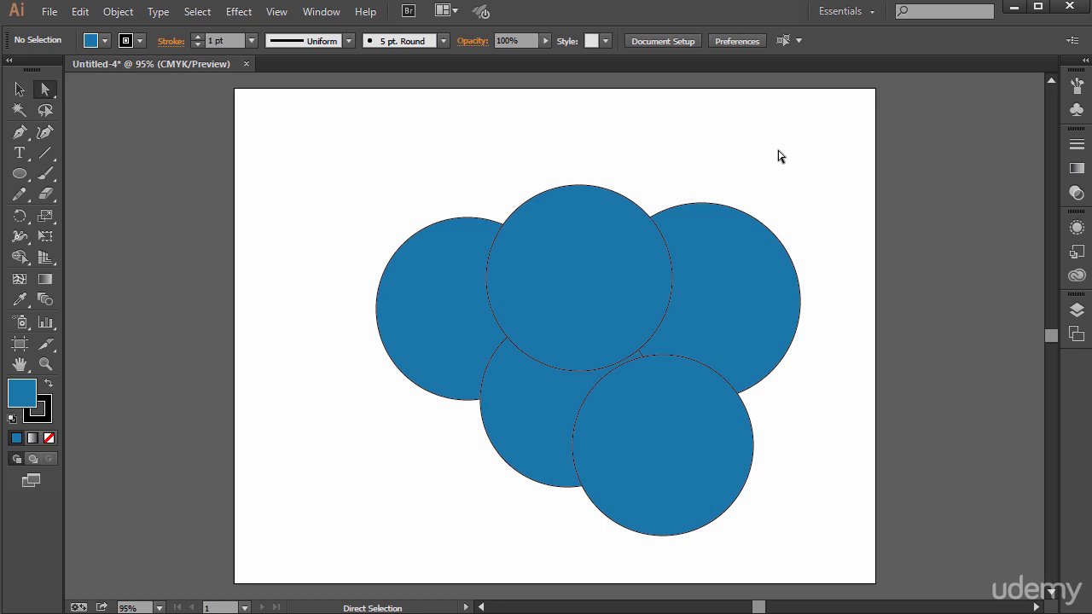
{"action": "left_click", "coordinate": [597, 223]}
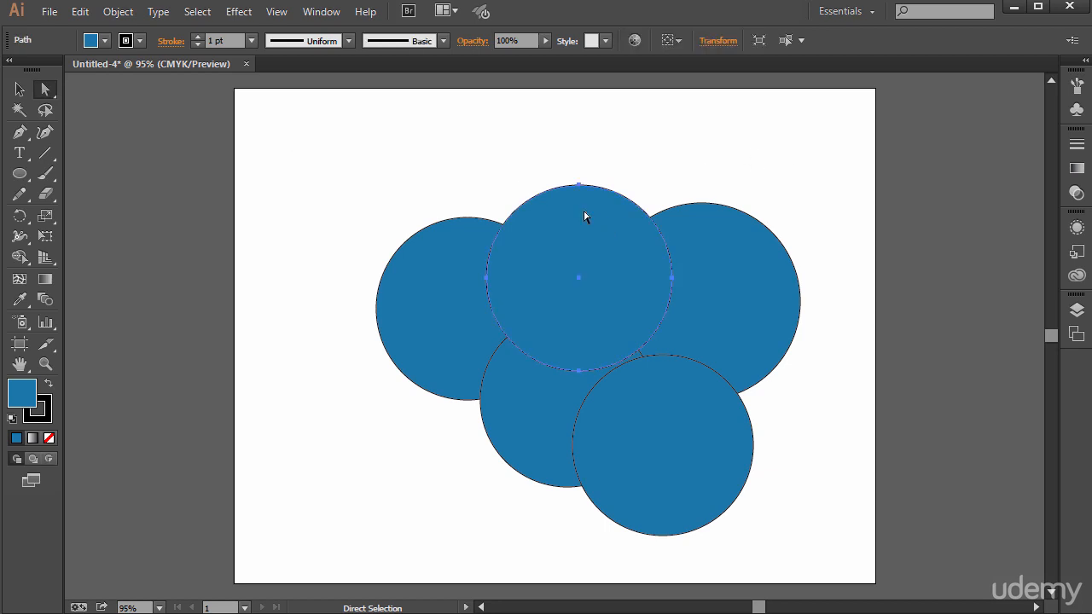
{"action": "left_click", "coordinate": [712, 231], "text": "shift"}
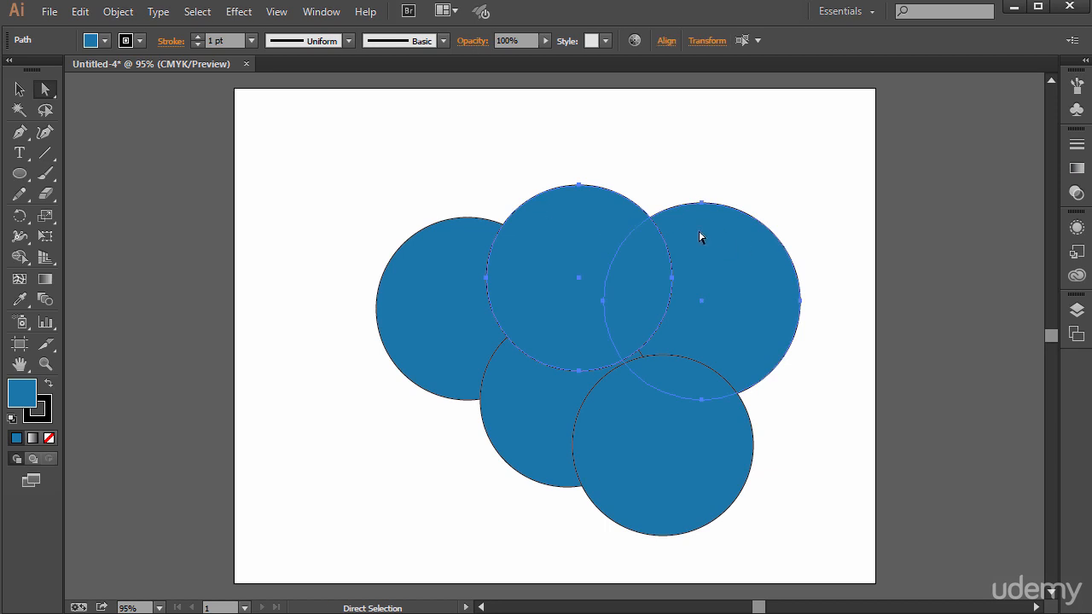
{"action": "left_click_drag", "start_coordinate": [523, 108], "coordinate": [727, 242]}
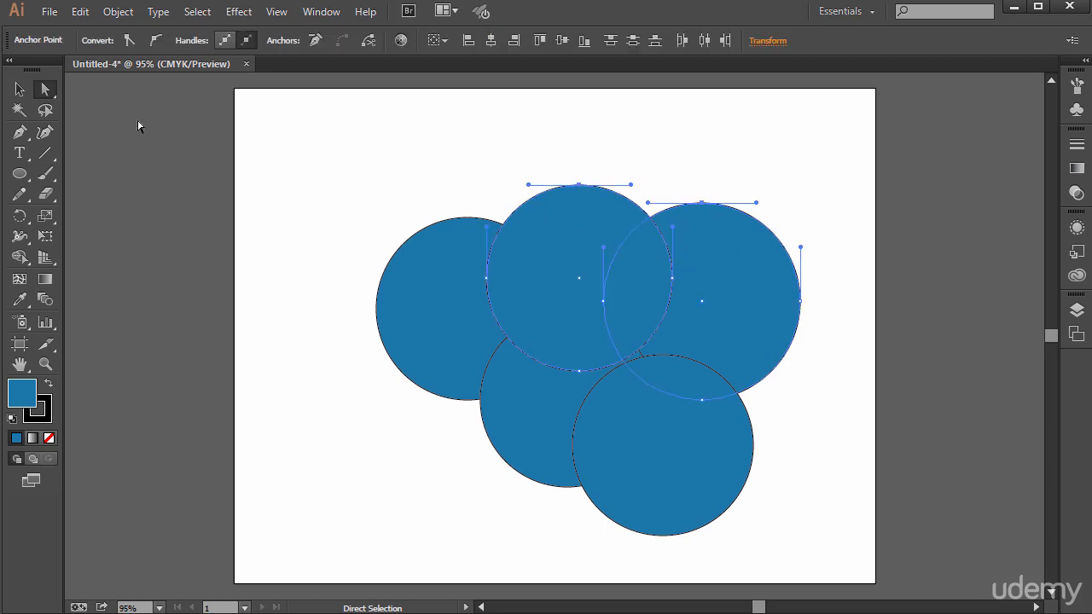
{"action": "left_click", "coordinate": [19, 89]}
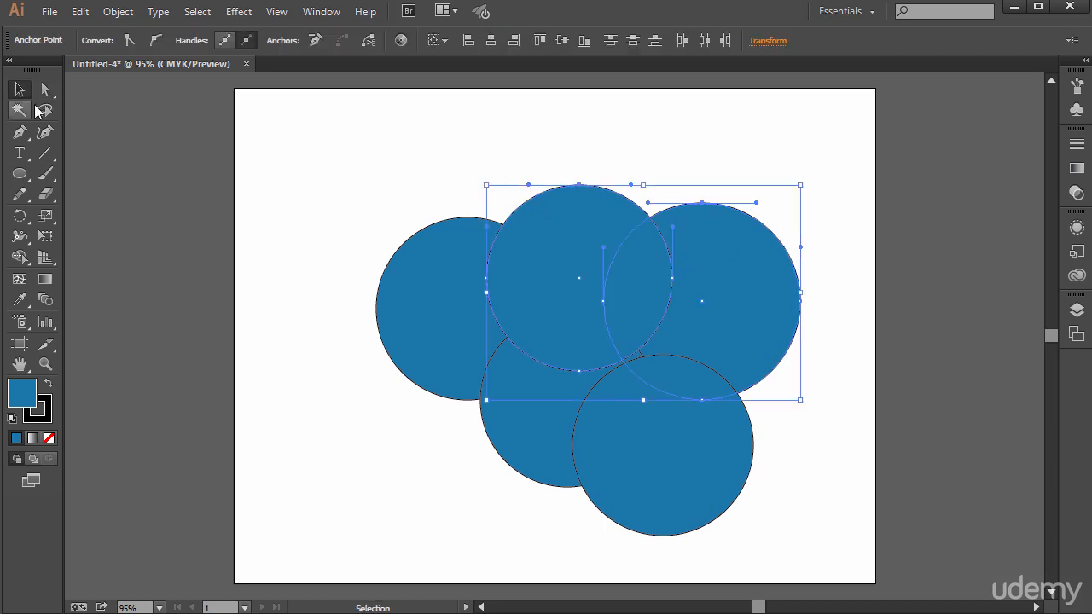
{"action": "left_click", "coordinate": [297, 110]}
With the Selection tool, select the top and upper-right circles one after the other and deselect them.
{"action": "left_click", "coordinate": [594, 224], "text": "shift"}
{"action": "left_click", "coordinate": [731, 243], "text": "shift"}
{"action": "left_click", "coordinate": [512, 121]}
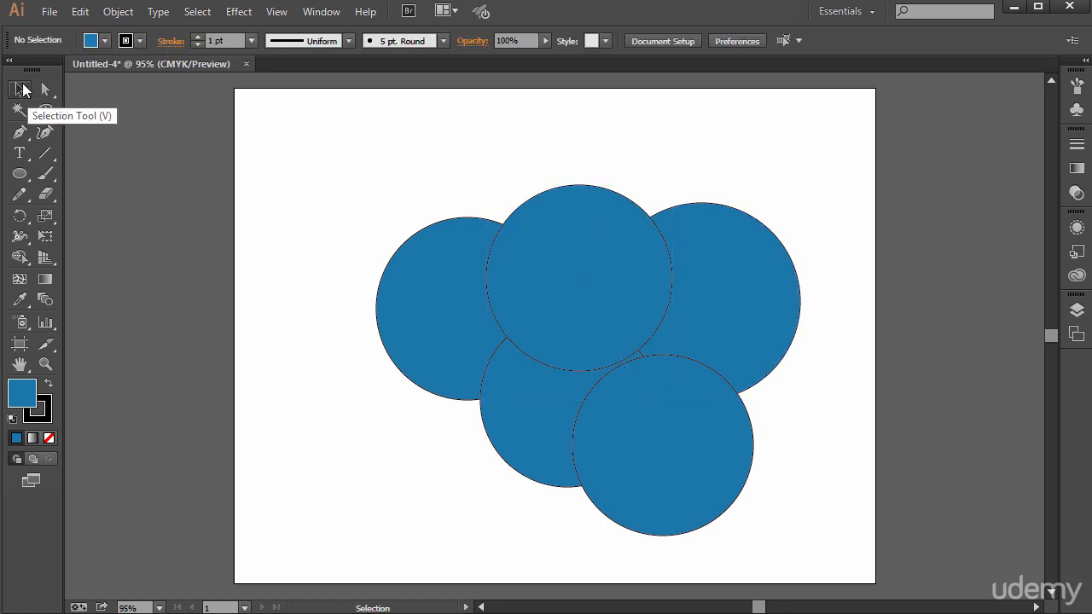
Marquee-select the top and upper-right circles, group them, and deselect the group.
{"action": "left_click_drag", "start_coordinate": [563, 125], "coordinate": [725, 239]}
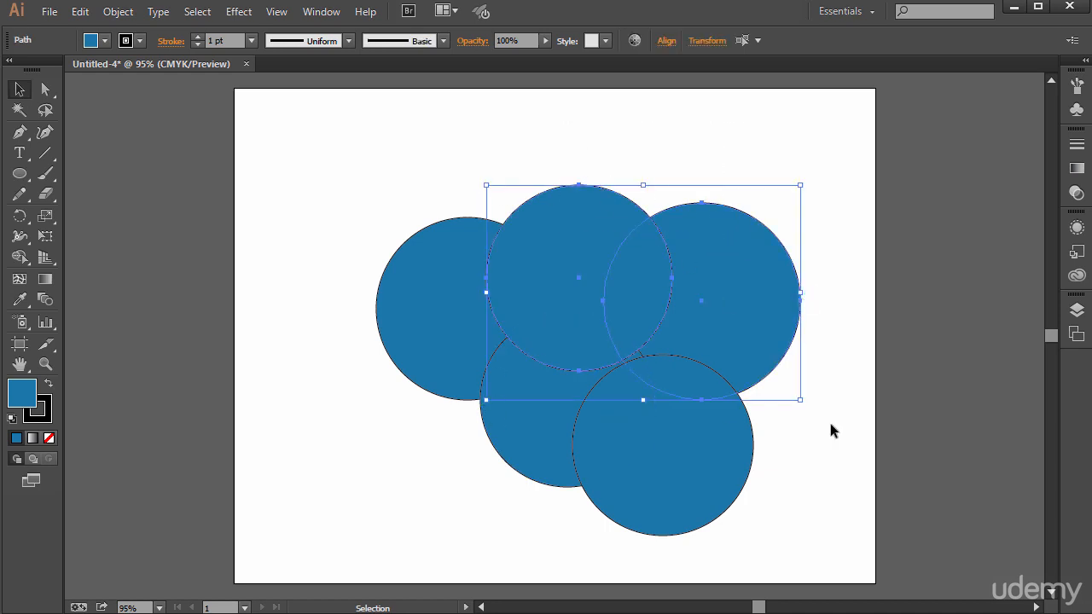
{"action": "left_click", "coordinate": [117, 13]}
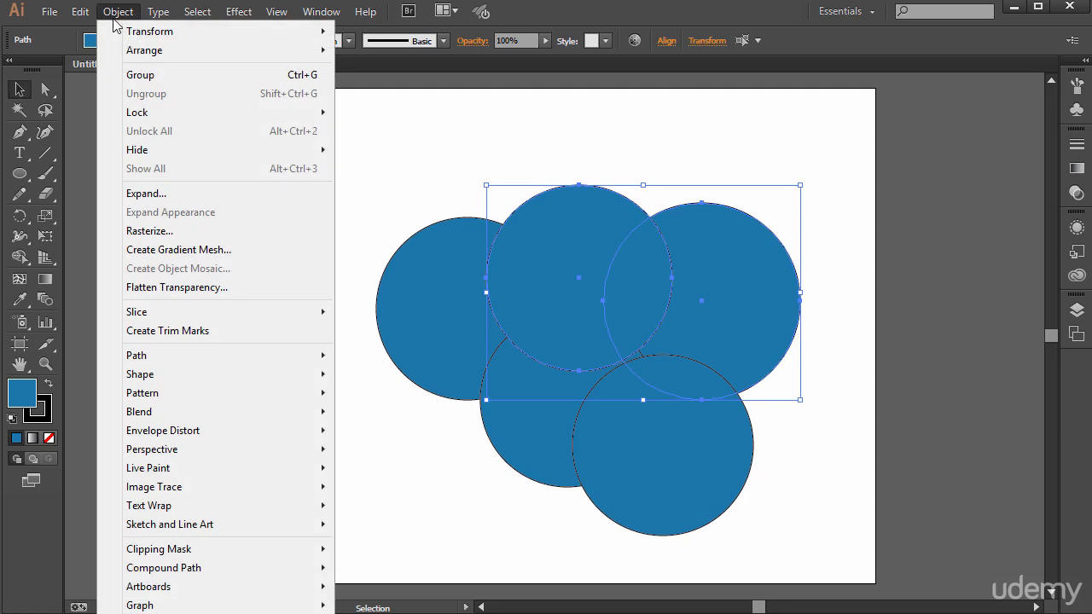
{"action": "left_click", "coordinate": [290, 79]}
{"action": "left_click", "coordinate": [378, 107]}
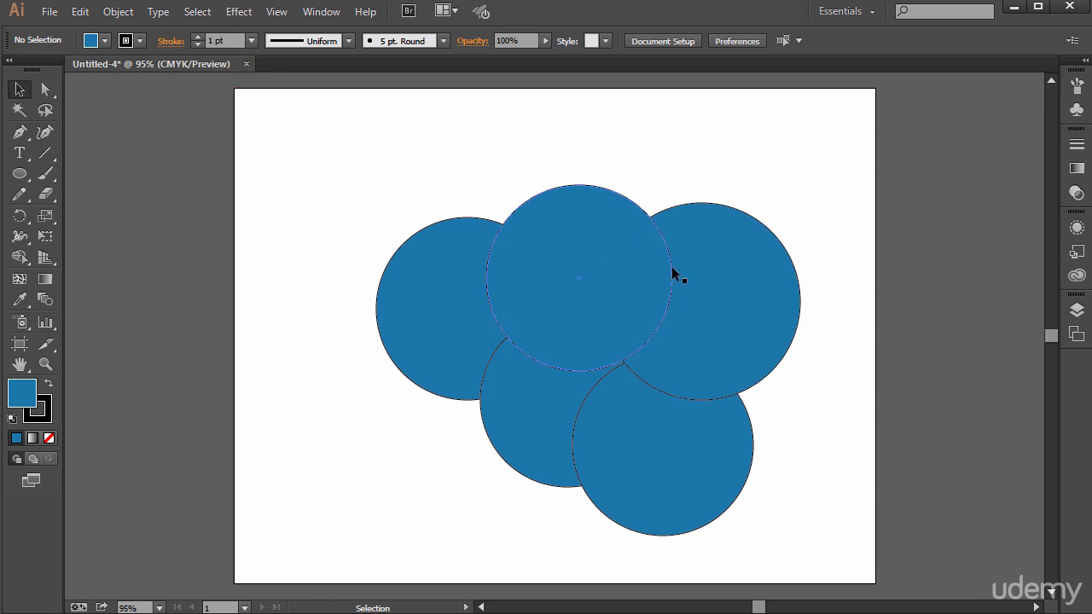
Move the group of two circles slightly left and down as one object, and deselect it.
{"action": "left_click", "coordinate": [710, 238]}
{"action": "left_click_drag", "start_coordinate": [705, 250], "coordinate": [699, 274]}
{"action": "left_click", "coordinate": [715, 166]}
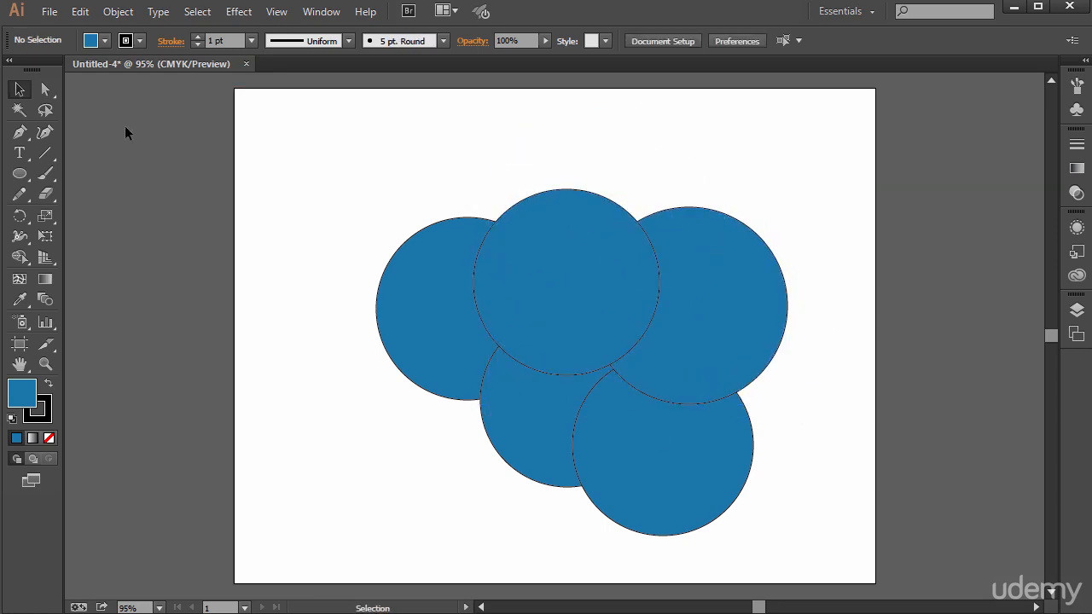
With Direct Selection, move only the upper-right circle independently of the other circle in its group.
{"action": "left_click", "coordinate": [42, 90]}
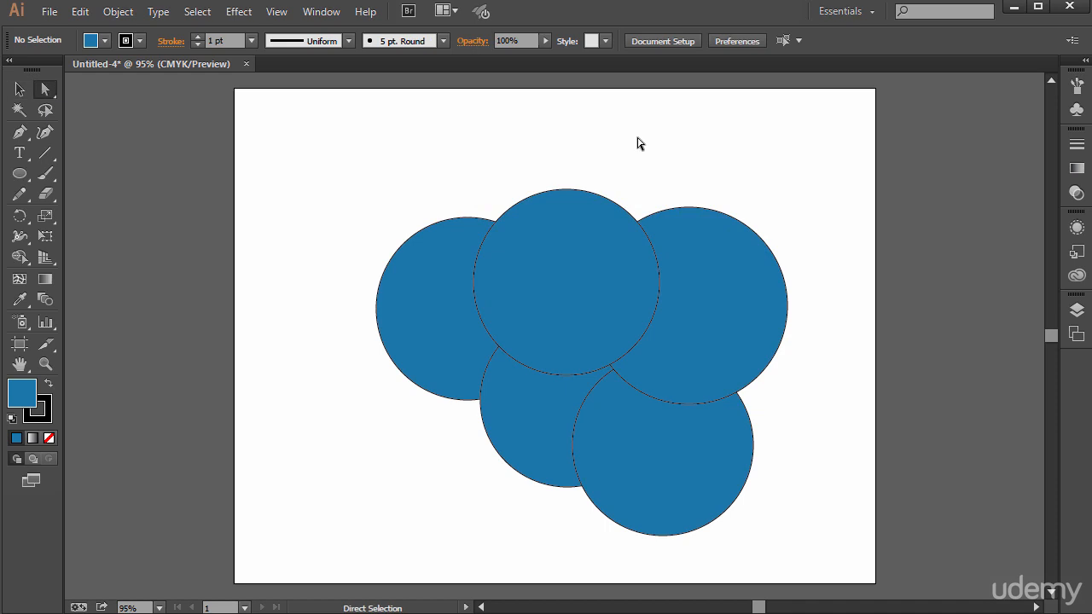
{"action": "left_click_drag", "start_coordinate": [732, 269], "coordinate": [749, 254]}
{"action": "left_click", "coordinate": [743, 176]}
{"action": "key", "text": "ctrl+z"}
With the Selection tool, add the lower-right circle to the selected two-circle group and group them together.
{"action": "key", "text": "v"}
{"action": "left_click", "coordinate": [727, 297]}
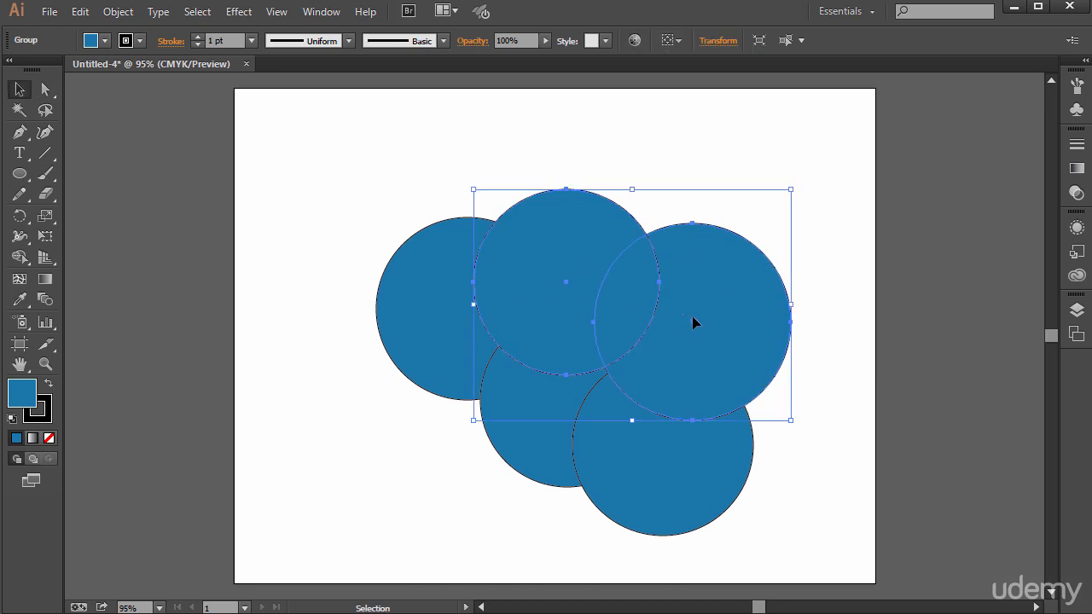
{"action": "left_click", "coordinate": [731, 497], "text": "shift"}
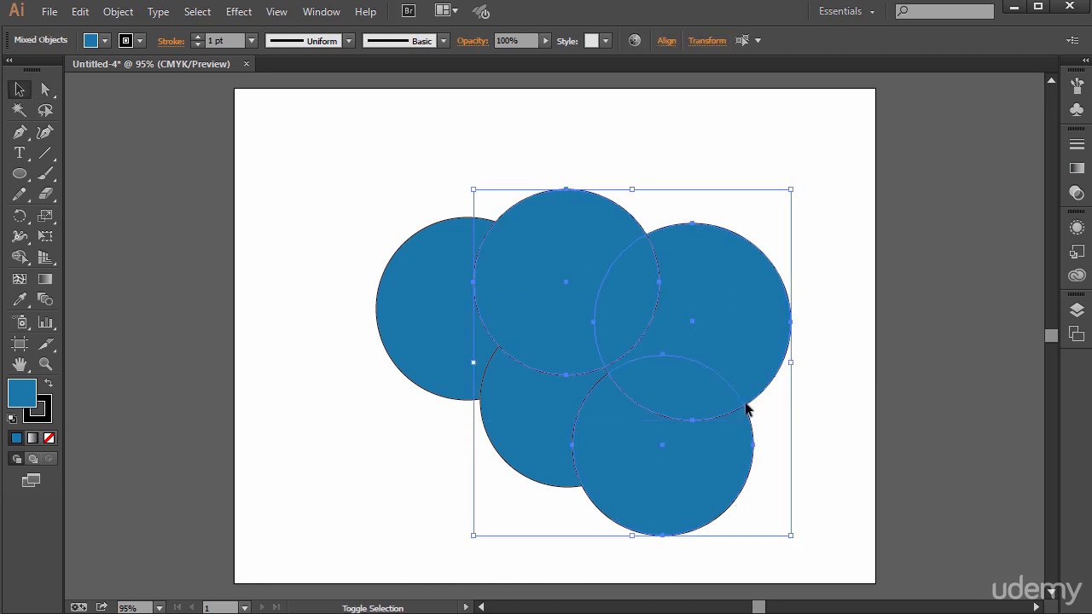
{"action": "left_click", "coordinate": [120, 12]}
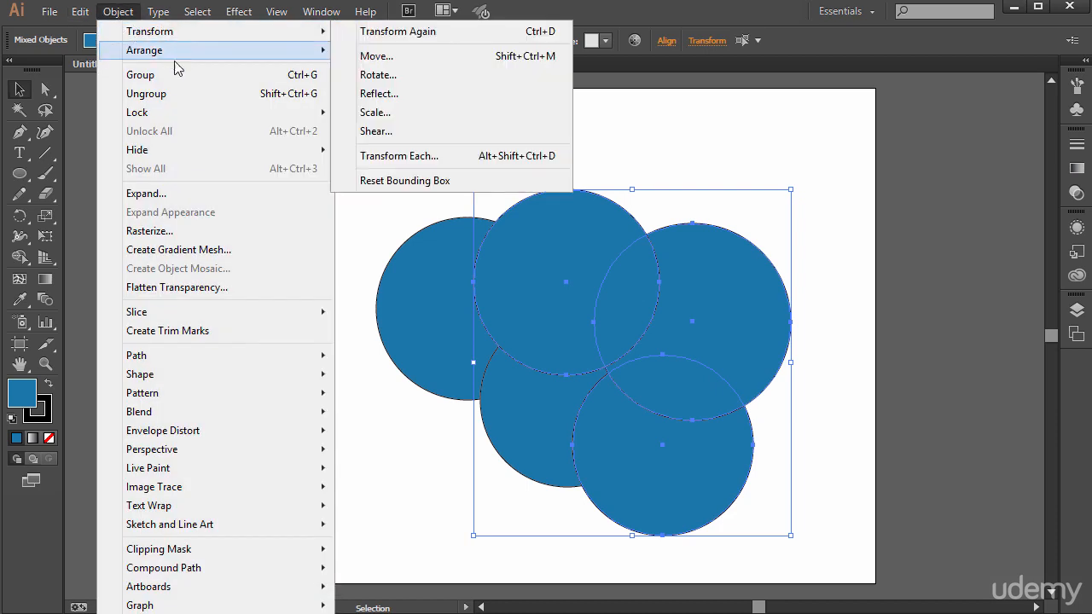
{"action": "left_click", "coordinate": [141, 75]}
Move the three-circle group slightly up and right, and shift the lower-middle circle slightly right.
{"action": "left_click_drag", "start_coordinate": [717, 295], "coordinate": [726, 273]}
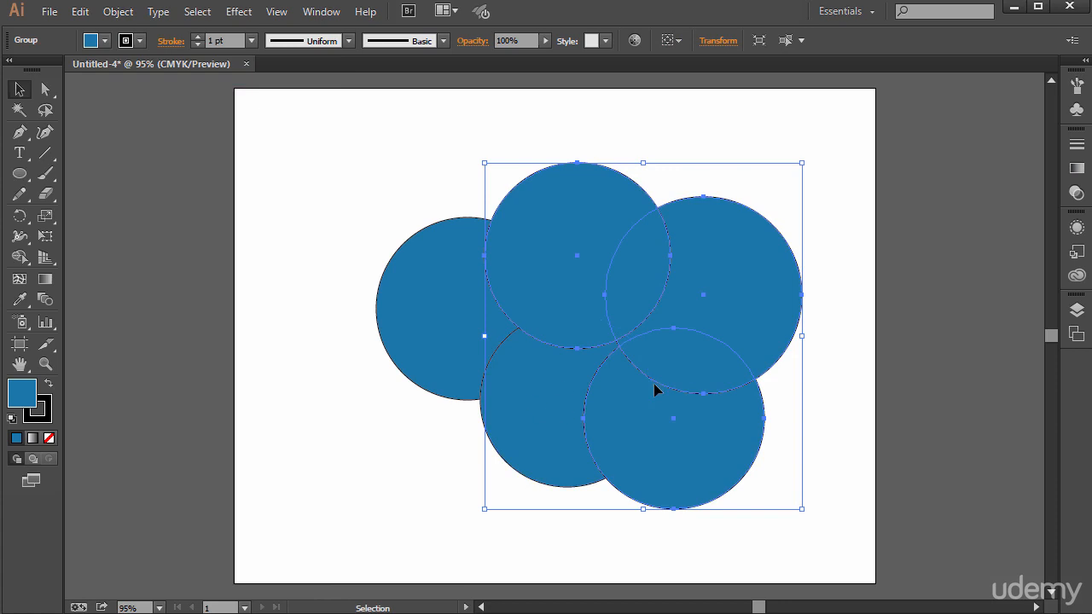
{"action": "left_click_drag", "start_coordinate": [783, 324], "coordinate": [814, 312]}
{"action": "left_click_drag", "start_coordinate": [555, 535], "coordinate": [695, 427]}
{"action": "key", "text": "ctrl+z"}
{"action": "key", "text": "ctrl+z"}
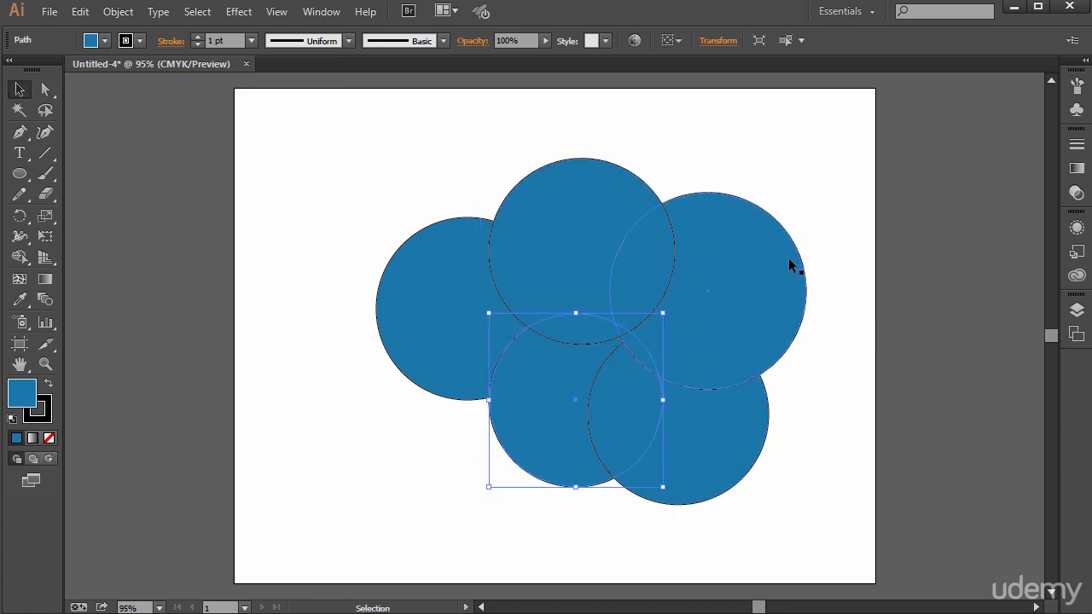
Marquee-select the three-circle group and the lower-middle circle, group them, and deselect.
{"action": "left_click_drag", "start_coordinate": [805, 157], "coordinate": [616, 426]}
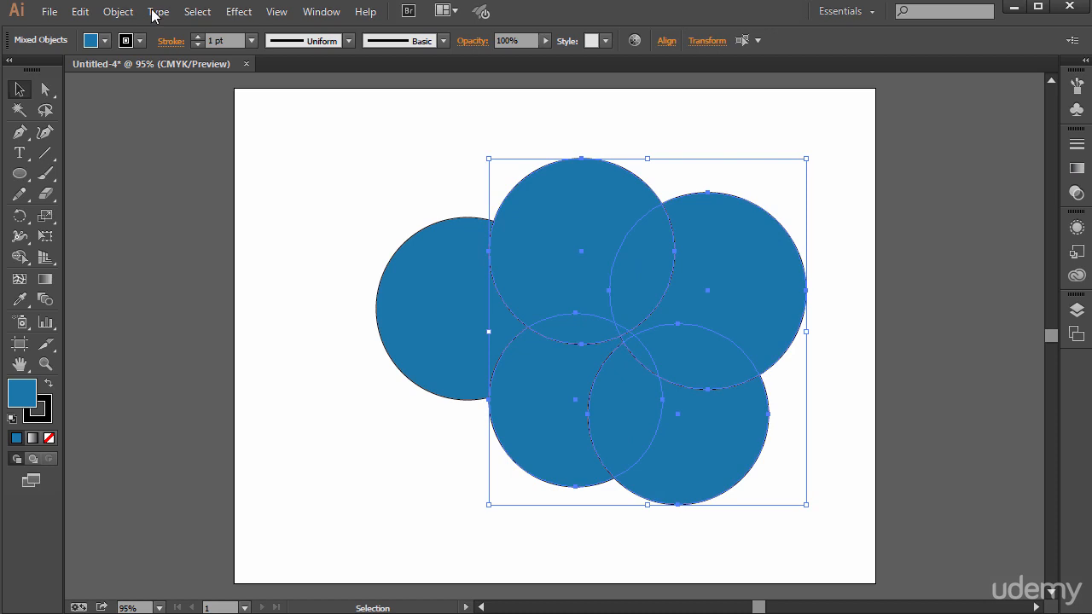
{"action": "left_click", "coordinate": [120, 11]}
{"action": "left_click", "coordinate": [194, 80]}
{"action": "left_click", "coordinate": [262, 229]}
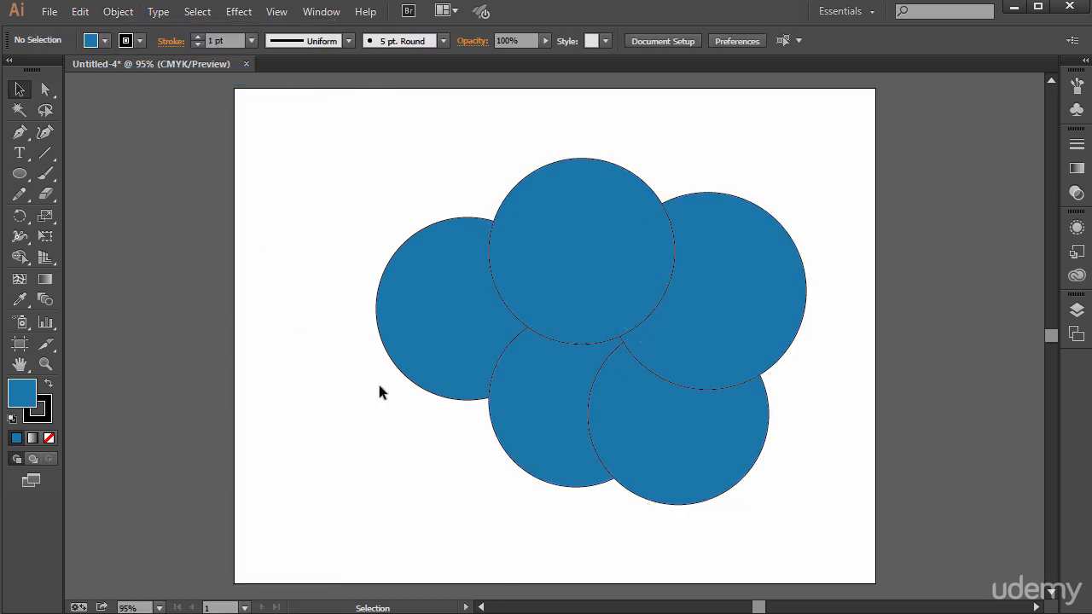
Marquee-select the four-circle group together with the left circle, group all five circles, and deselect.
{"action": "left_click_drag", "start_coordinate": [805, 121], "coordinate": [376, 357]}
{"action": "left_click", "coordinate": [121, 7]}
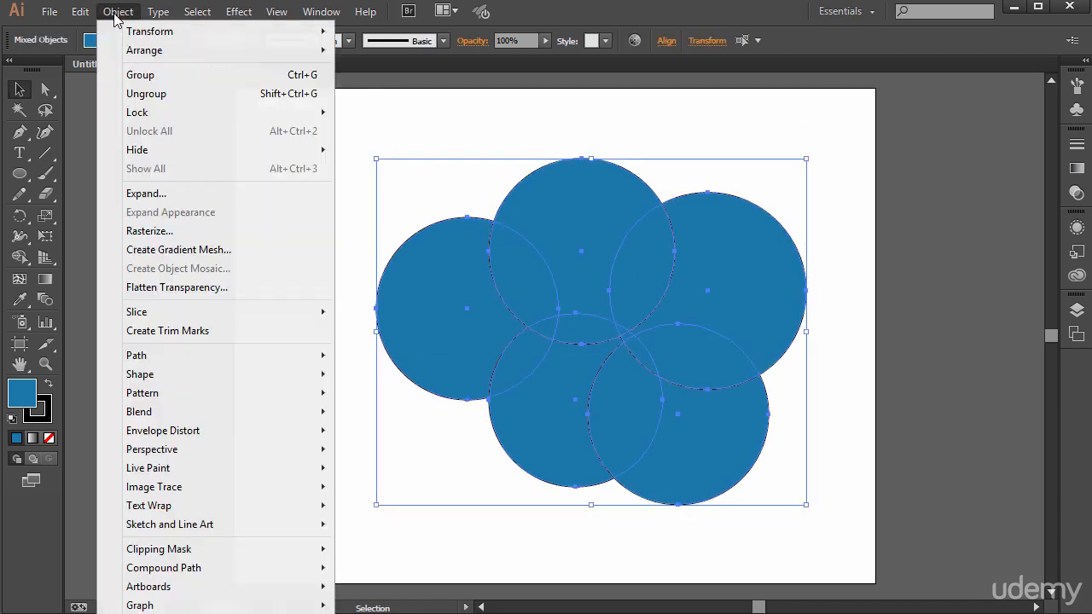
{"action": "left_click", "coordinate": [157, 76]}
{"action": "left_click", "coordinate": [305, 198]}
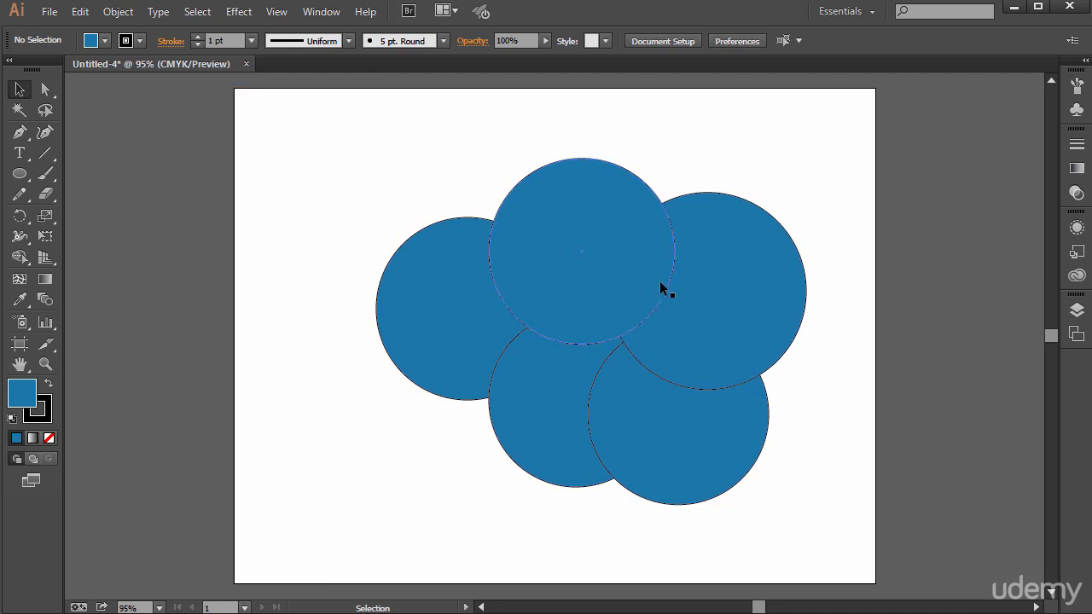
Move the five-circle group slightly left and down, deselect it, and select the whole group again with the Selection tool.
{"action": "left_click_drag", "start_coordinate": [750, 270], "coordinate": [722, 291]}
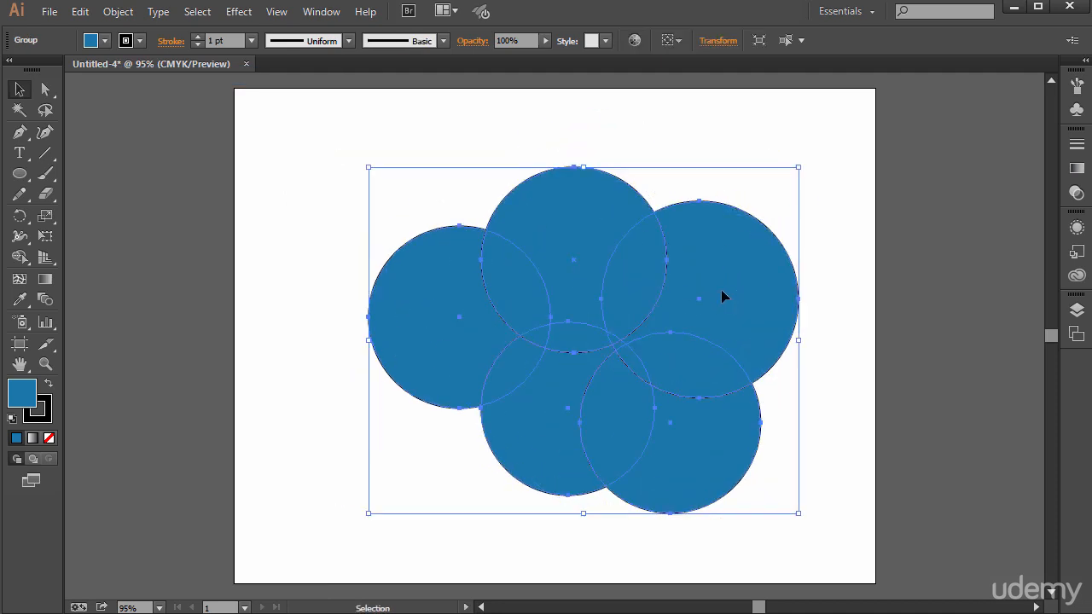
{"action": "mouse_move", "coordinate": [47, 90]}
{"action": "left_mouse_down"}
{"action": "mouse_move", "coordinate": [104, 108]}
{"action": "mouse_move", "coordinate": [32, 89]}
{"action": "left_mouse_up"}
{"action": "key", "text": "ctrl+shift+a"}
{"action": "left_click", "coordinate": [17, 87]}
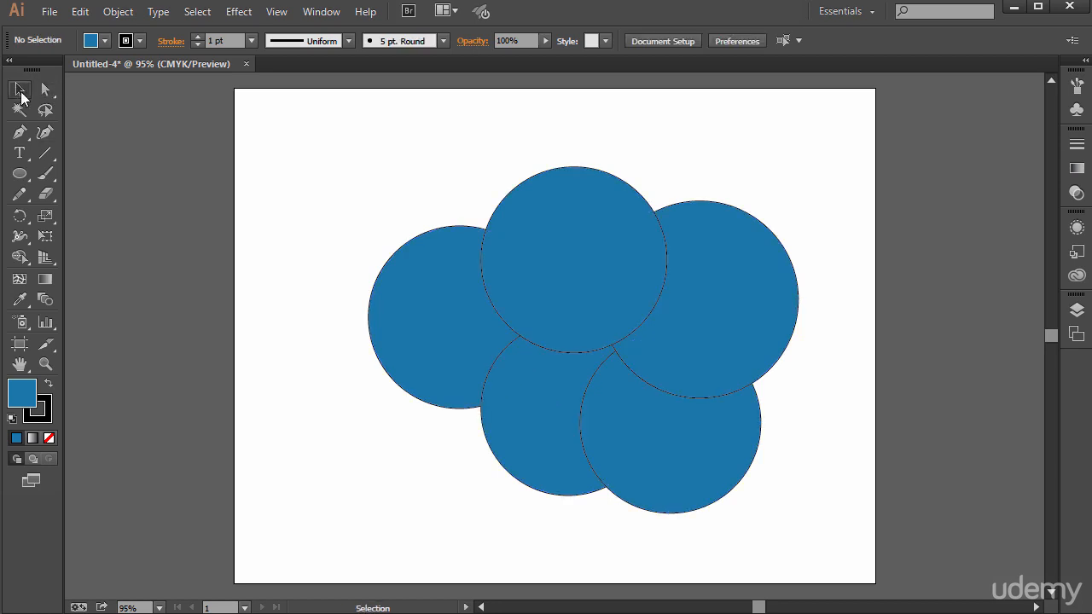
{"action": "left_click", "coordinate": [591, 245]}
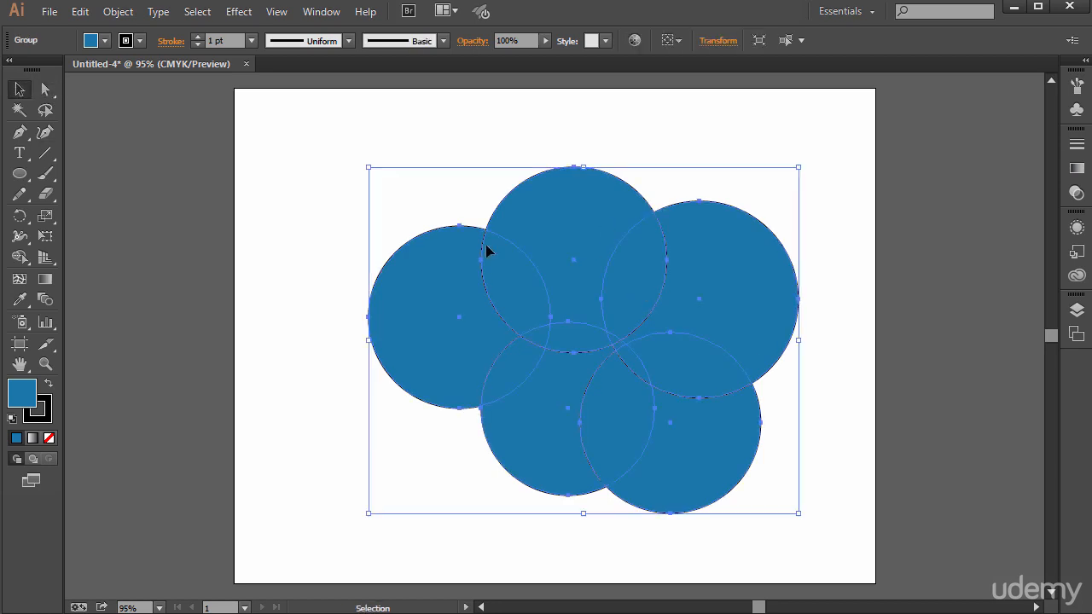
With Direct Selection, move only the top circle slightly left and down, select the left circle alone, and deselect it.
{"action": "left_click", "coordinate": [46, 94]}
{"action": "left_click", "coordinate": [284, 128]}
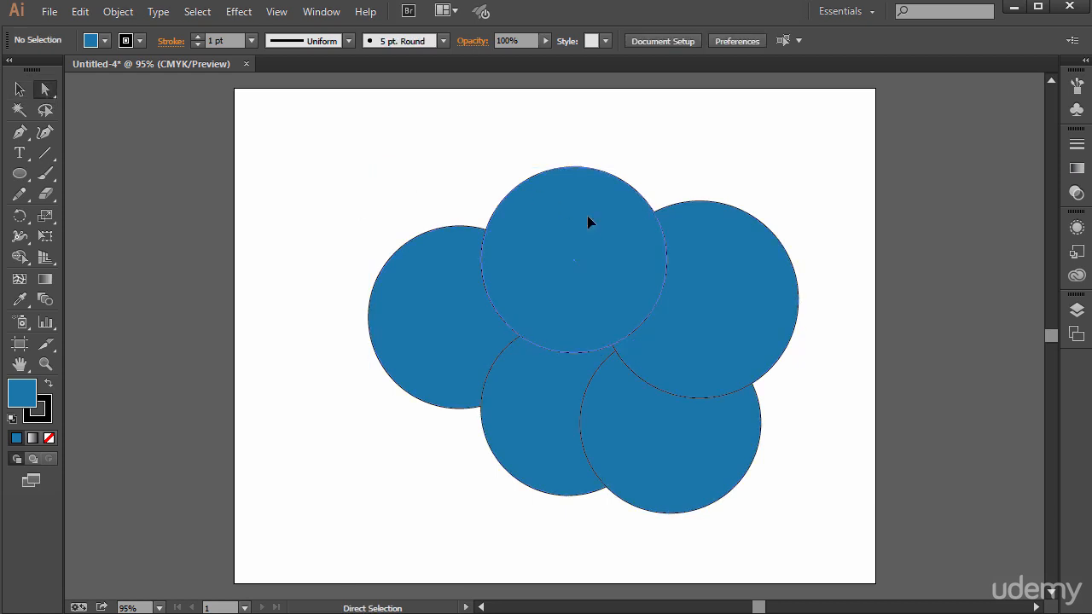
{"action": "mouse_move", "coordinate": [587, 216]}
{"action": "left_mouse_down"}
{"action": "mouse_move", "coordinate": [590, 227]}
{"action": "mouse_move", "coordinate": [580, 222]}
{"action": "left_mouse_up"}
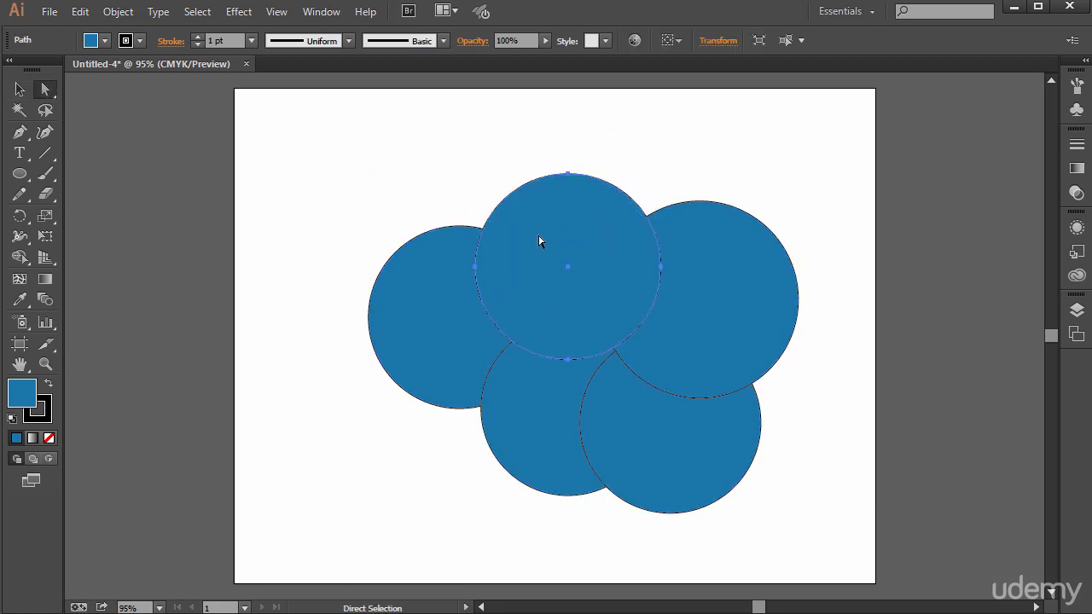
{"action": "left_click", "coordinate": [419, 284]}
{"action": "left_click", "coordinate": [18, 91]}
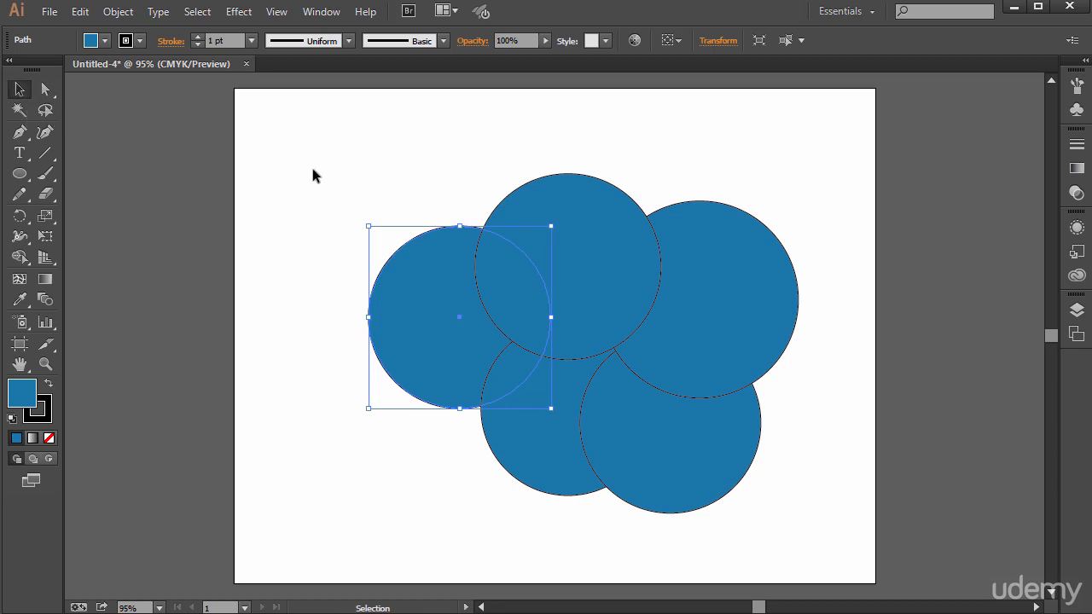
{"action": "left_click", "coordinate": [774, 448]}
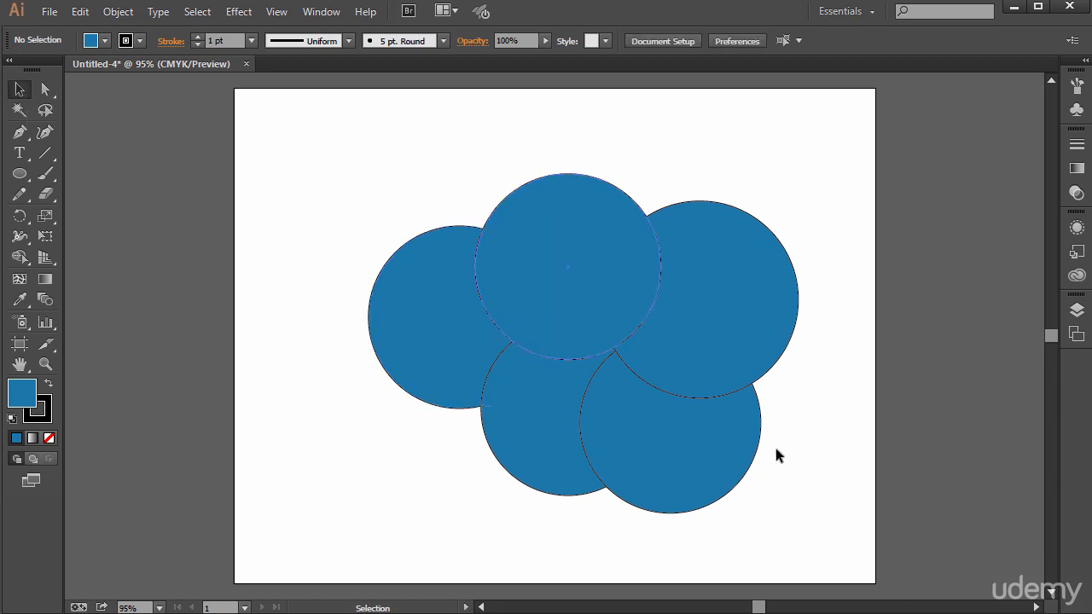
Isolate the top circle by entering each nested group with the Selection tool, enlarge it toward the upper left, and exit isolation mode.
{"action": "double_click", "coordinate": [642, 422]}
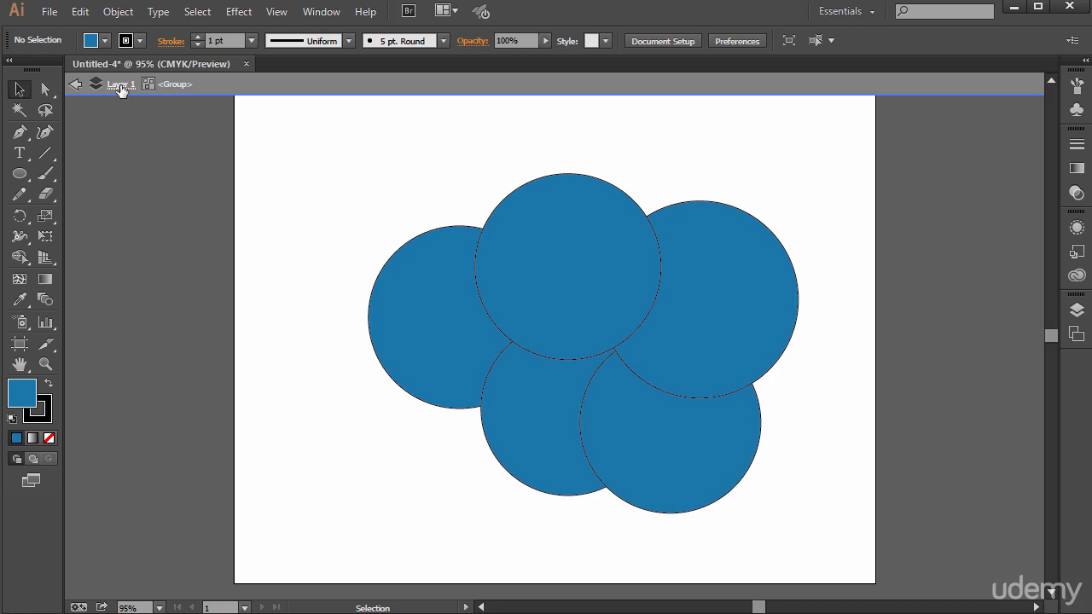
{"action": "double_click", "coordinate": [547, 403]}
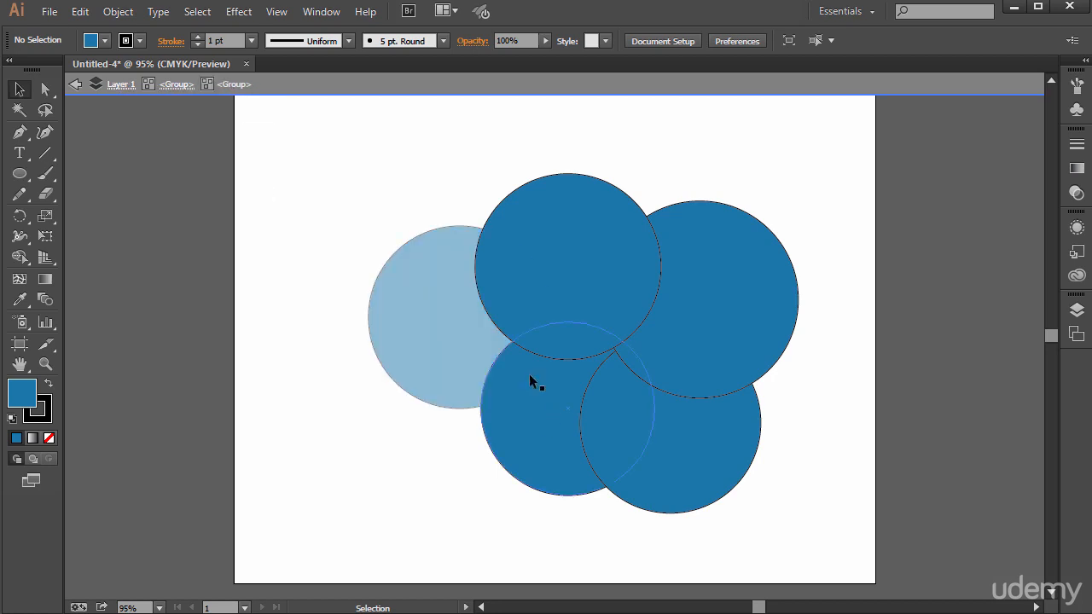
{"action": "double_click", "coordinate": [732, 284]}
{"action": "double_click", "coordinate": [540, 230]}
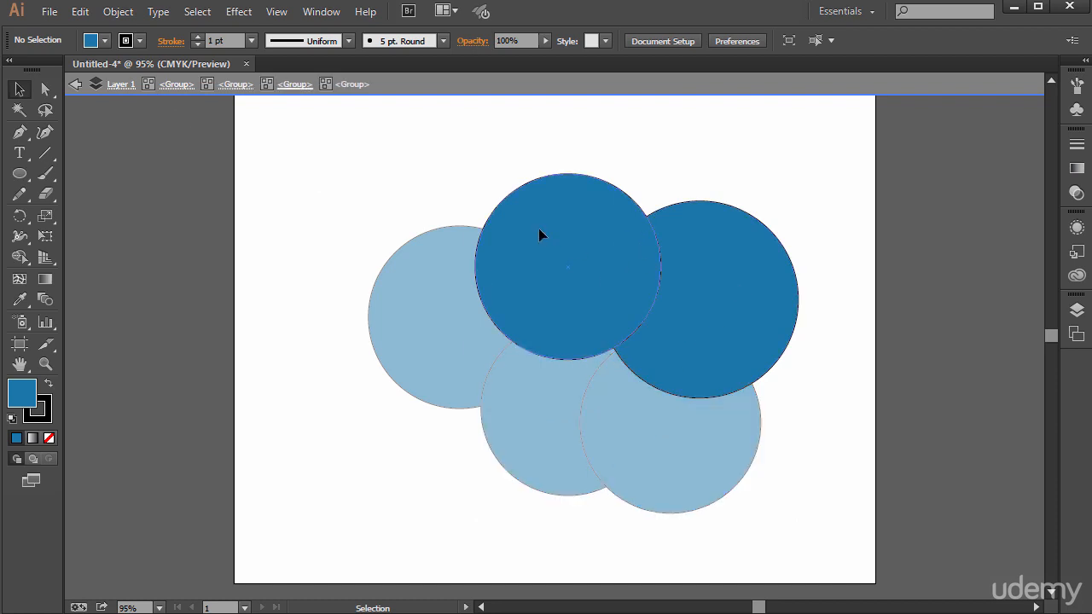
{"action": "double_click", "coordinate": [541, 228]}
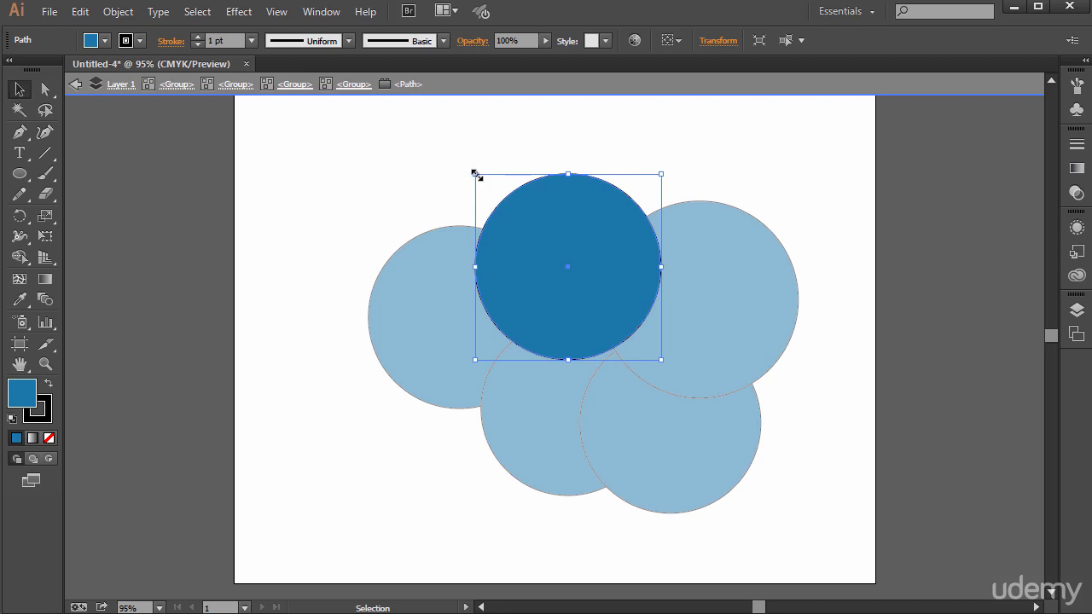
{"action": "left_click_drag", "start_coordinate": [475, 174], "coordinate": [443, 139]}
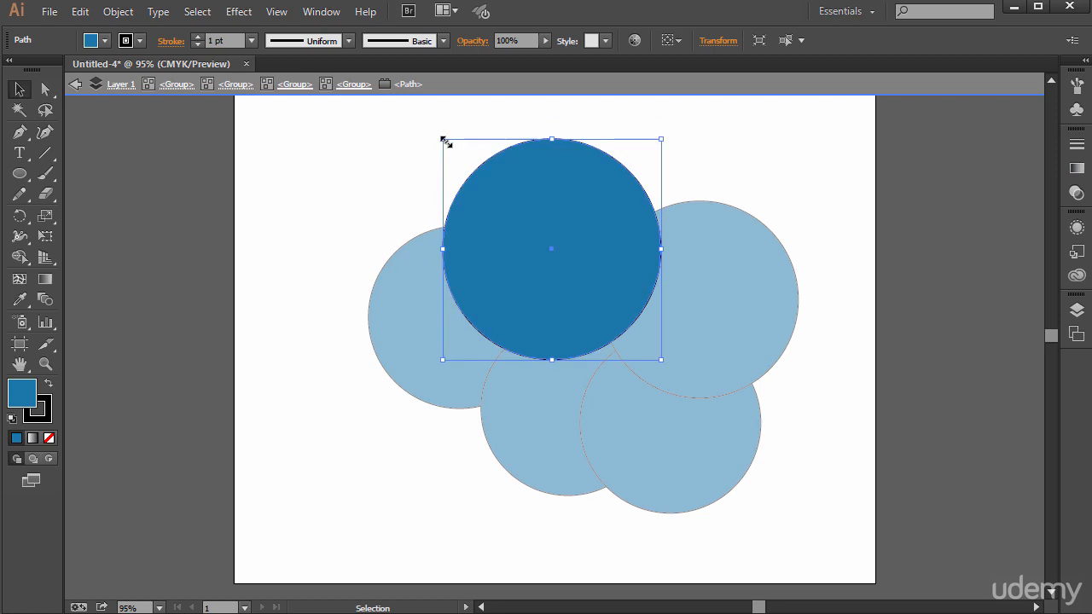
{"action": "double_click", "coordinate": [323, 225]}
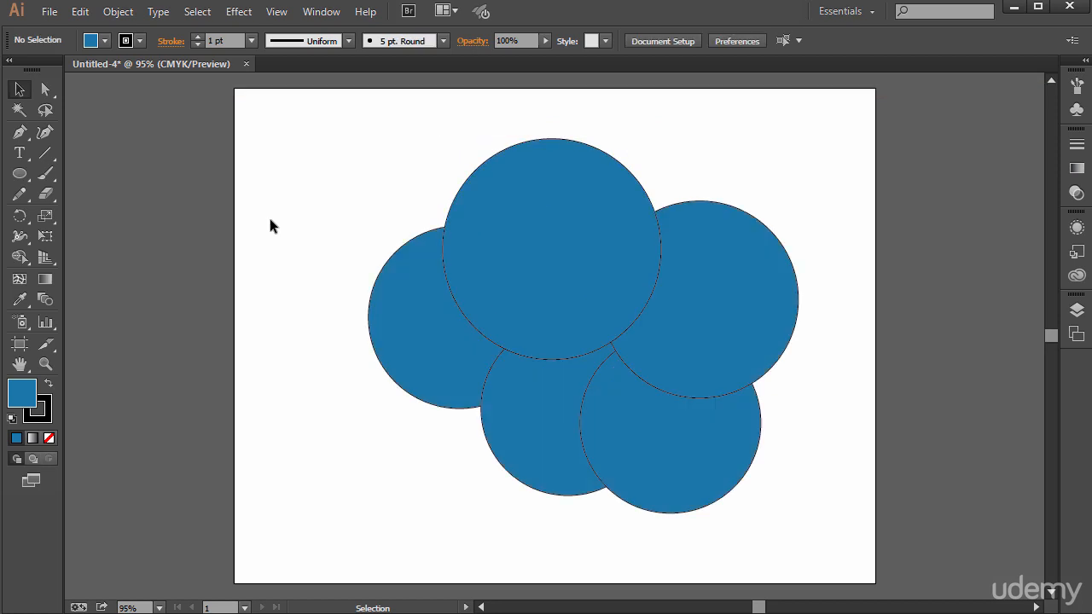
Isolate the upper-right circle inside the nested groups, enlarge it slightly toward the upper left, and exit isolation mode.
{"action": "double_click", "coordinate": [580, 189]}
{"action": "double_click", "coordinate": [603, 270]}
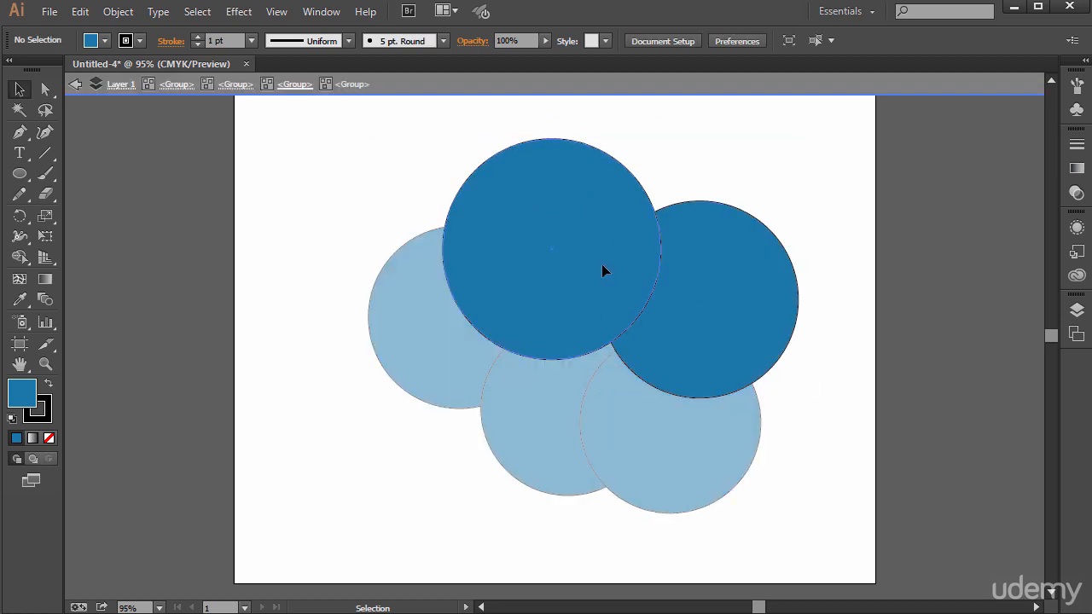
{"action": "double_click", "coordinate": [705, 242]}
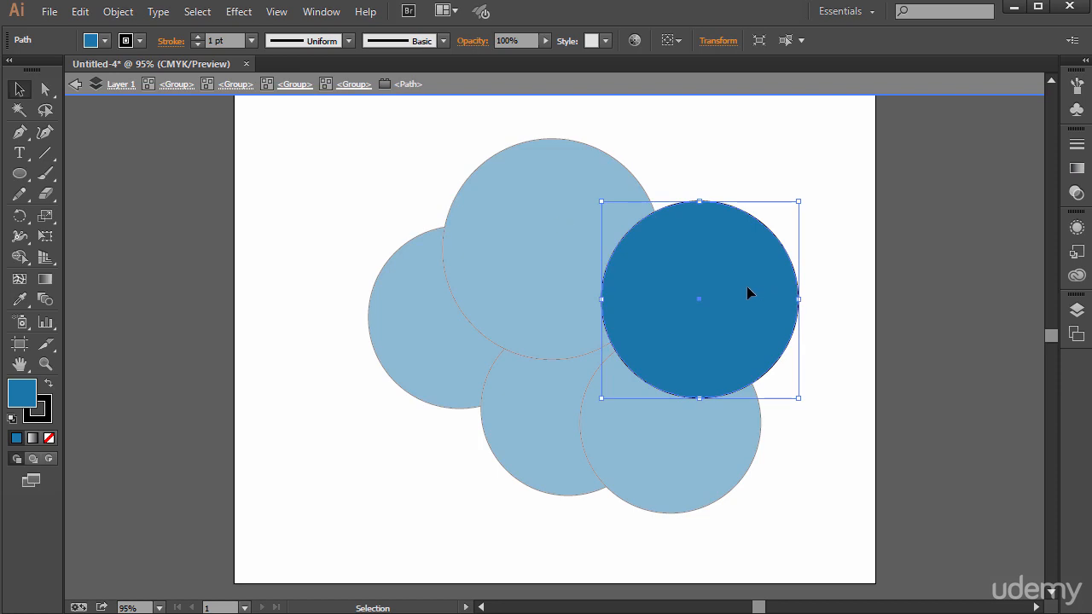
{"action": "left_click_drag", "start_coordinate": [600, 203], "coordinate": [578, 184]}
{"action": "double_click", "coordinate": [542, 198]}
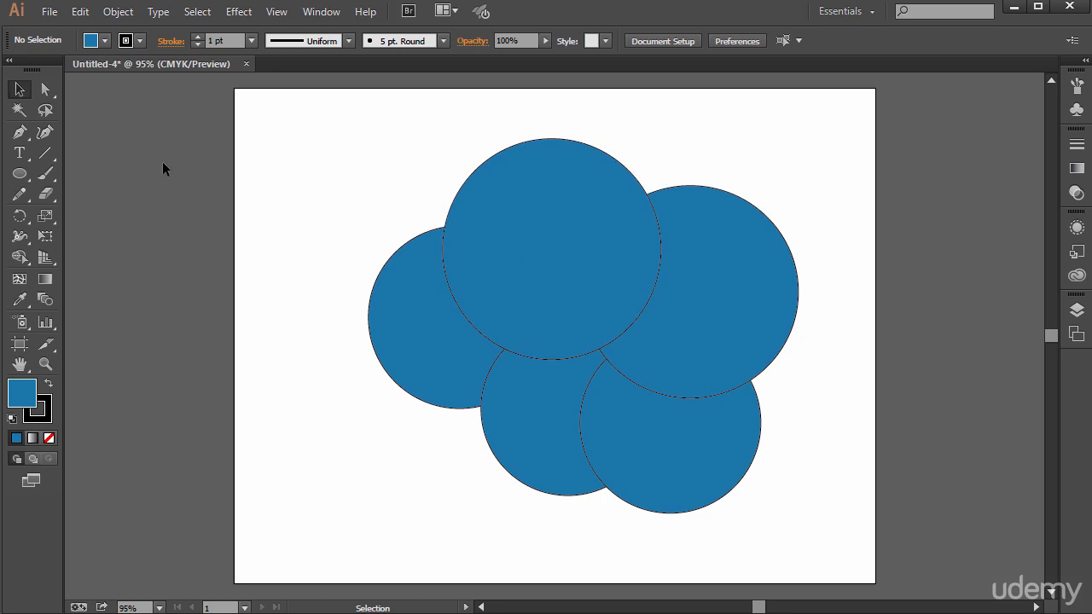
Enter isolation mode through the nested groups down to the group of the top, upper-right and lower-right circles.
{"action": "double_click", "coordinate": [587, 203]}
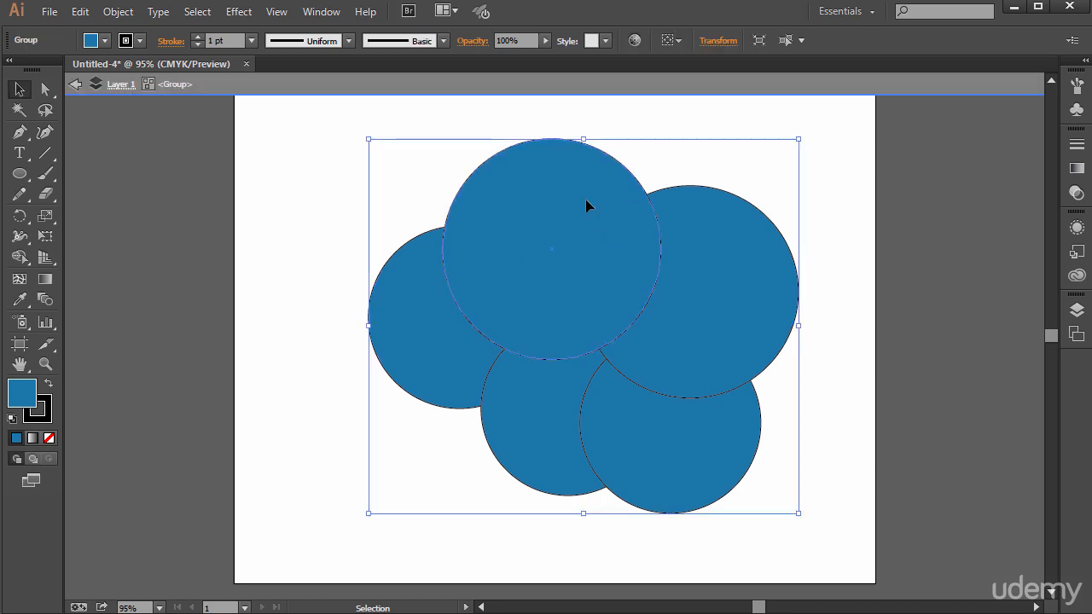
{"action": "double_click", "coordinate": [710, 316]}
{"action": "left_click", "coordinate": [695, 365]}
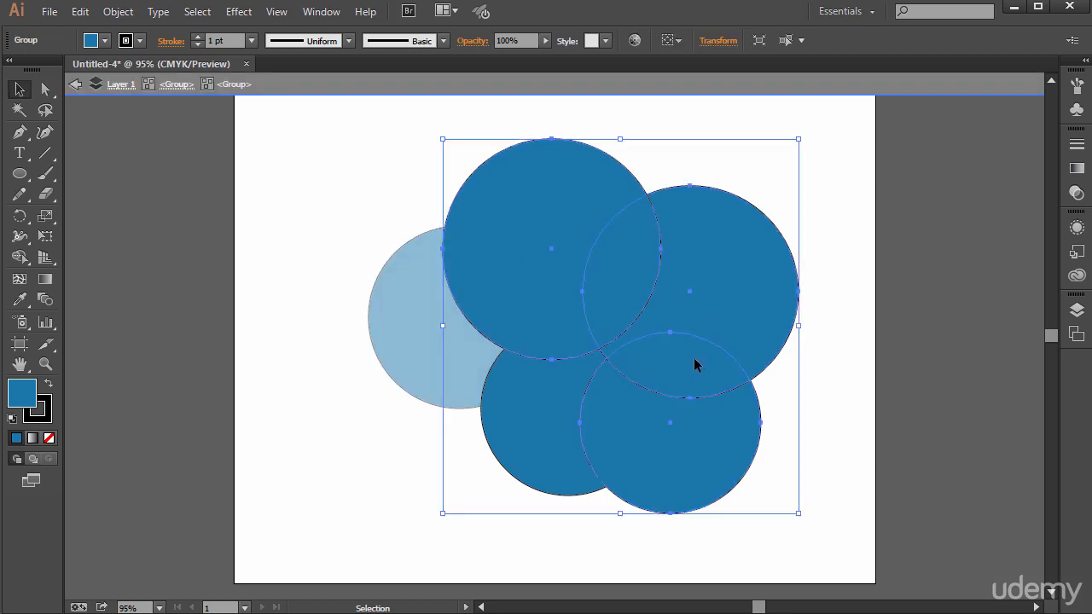
{"action": "double_click", "coordinate": [638, 438]}
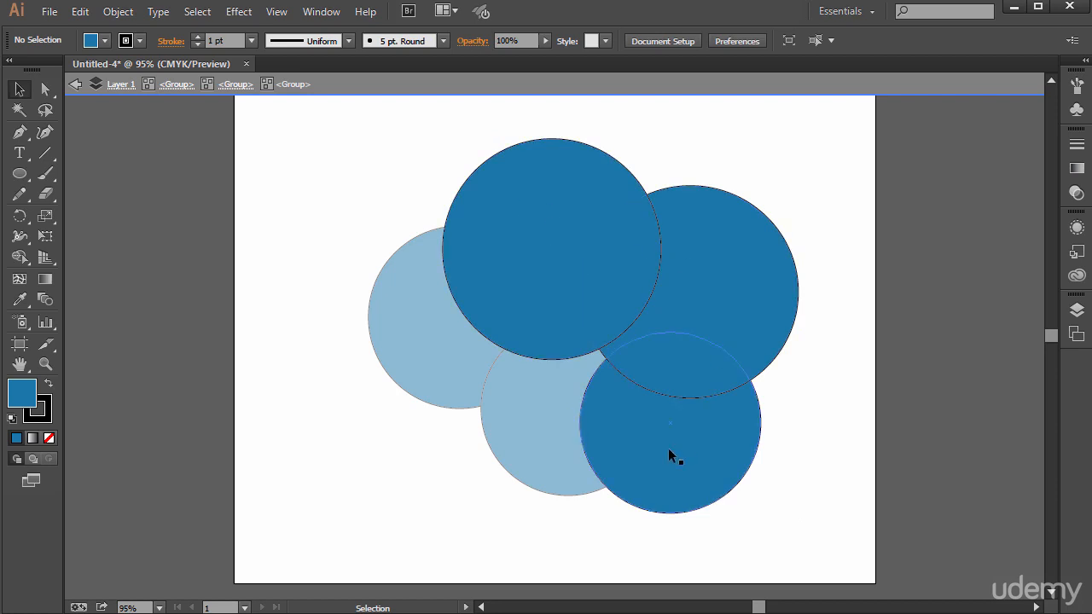
Select the subgroup of the top and upper-right circles and enlarge it slightly toward the lower right.
{"action": "left_click", "coordinate": [731, 434]}
{"action": "left_click", "coordinate": [604, 231]}
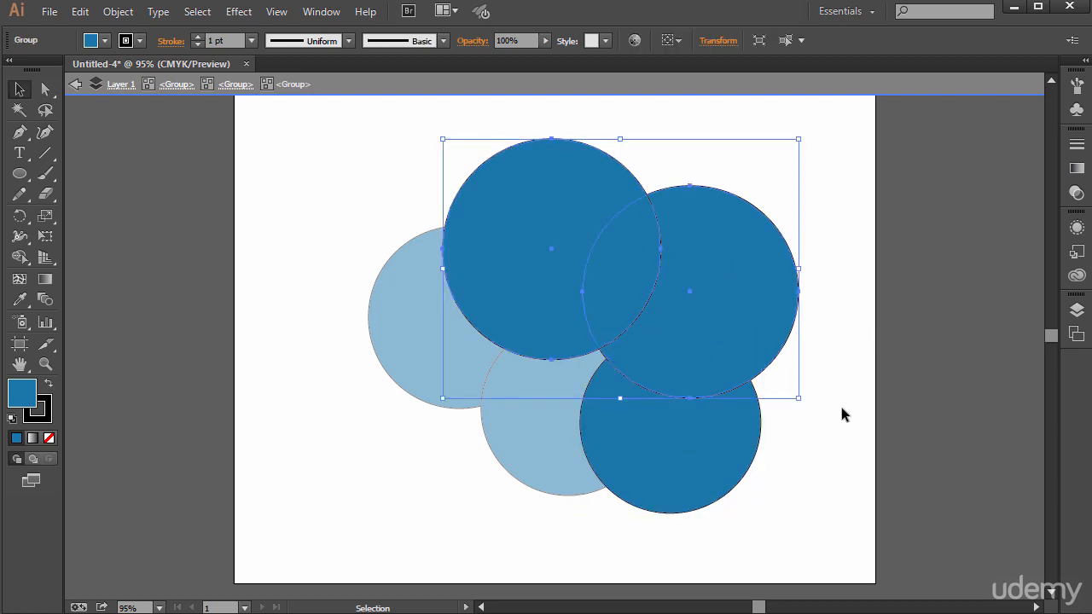
{"action": "left_click_drag", "start_coordinate": [798, 401], "coordinate": [819, 423]}
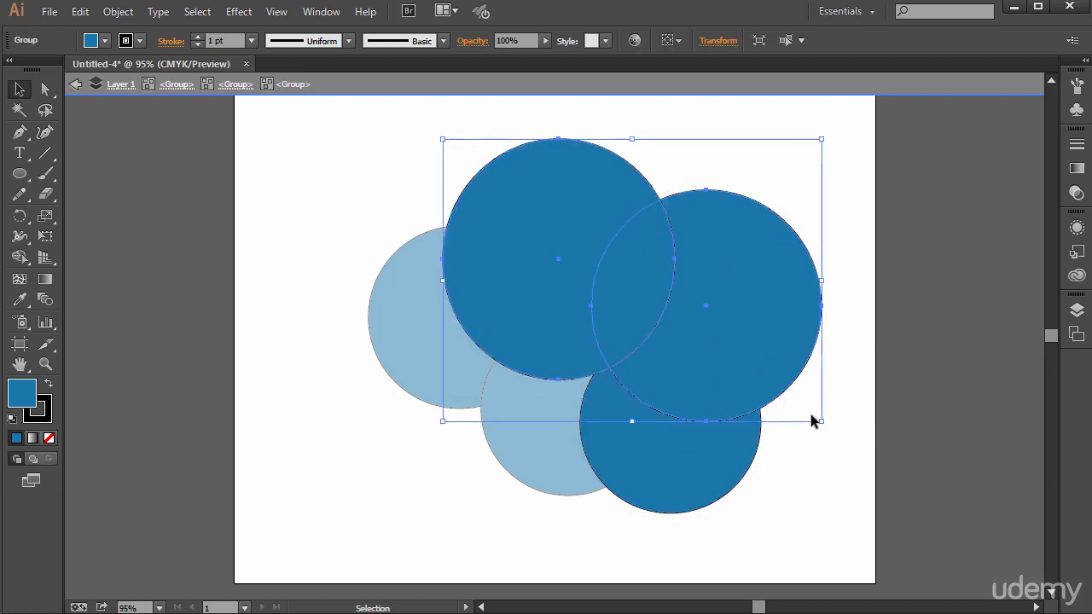
{"action": "left_click_drag", "start_coordinate": [781, 381], "coordinate": [779, 380]}
{"action": "left_click_drag", "start_coordinate": [822, 422], "coordinate": [806, 404]}
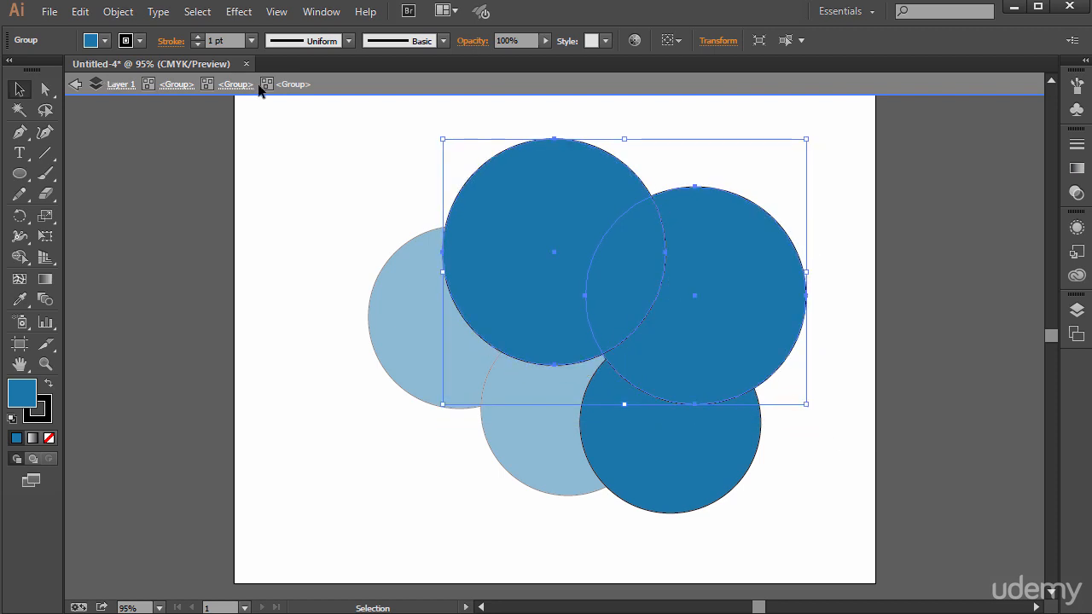
Isolate the top circle on its own inside the two-circle subgroup, and exit isolation mode.
{"action": "double_click", "coordinate": [745, 246]}
{"action": "double_click", "coordinate": [576, 213]}
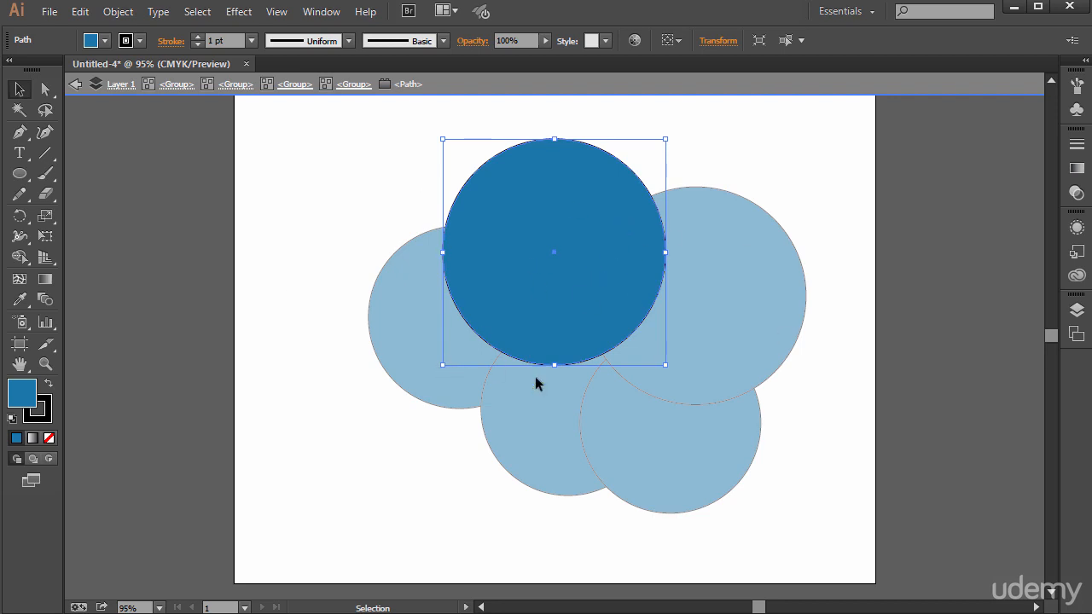
{"action": "double_click", "coordinate": [261, 166]}
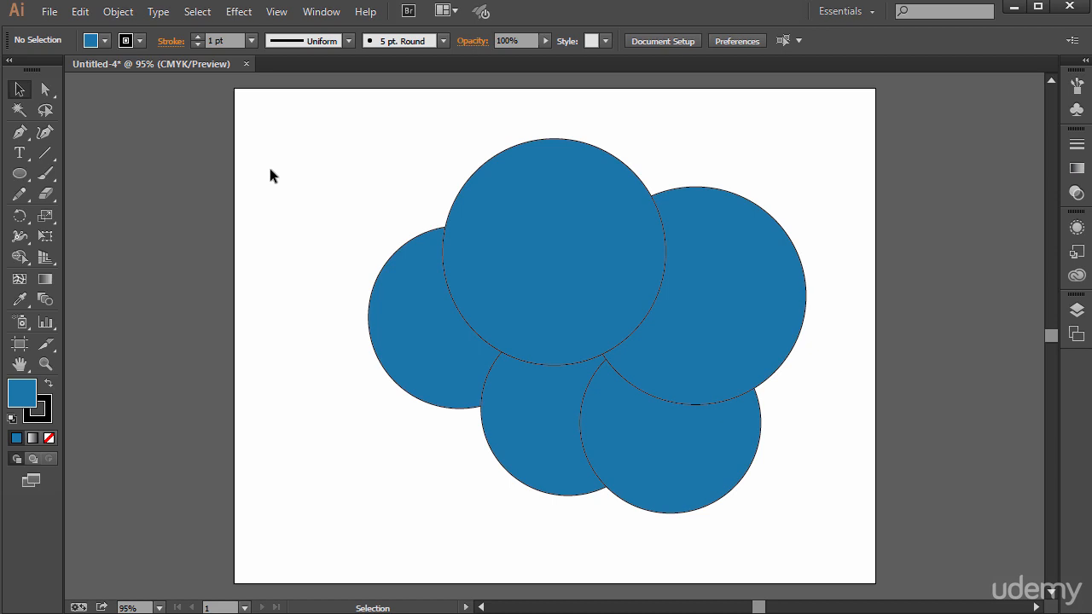
Switch to the Group Selection tool, select only the lower-right circle inside the nested groups, and clear the selection.
{"action": "left_click", "coordinate": [45, 89]}
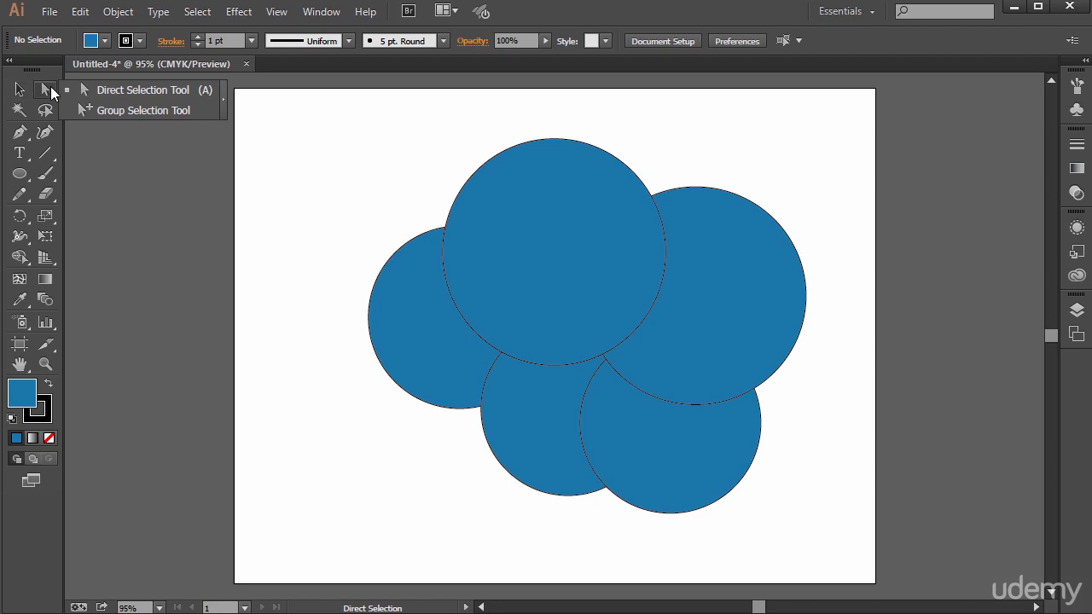
{"action": "left_click", "coordinate": [141, 107]}
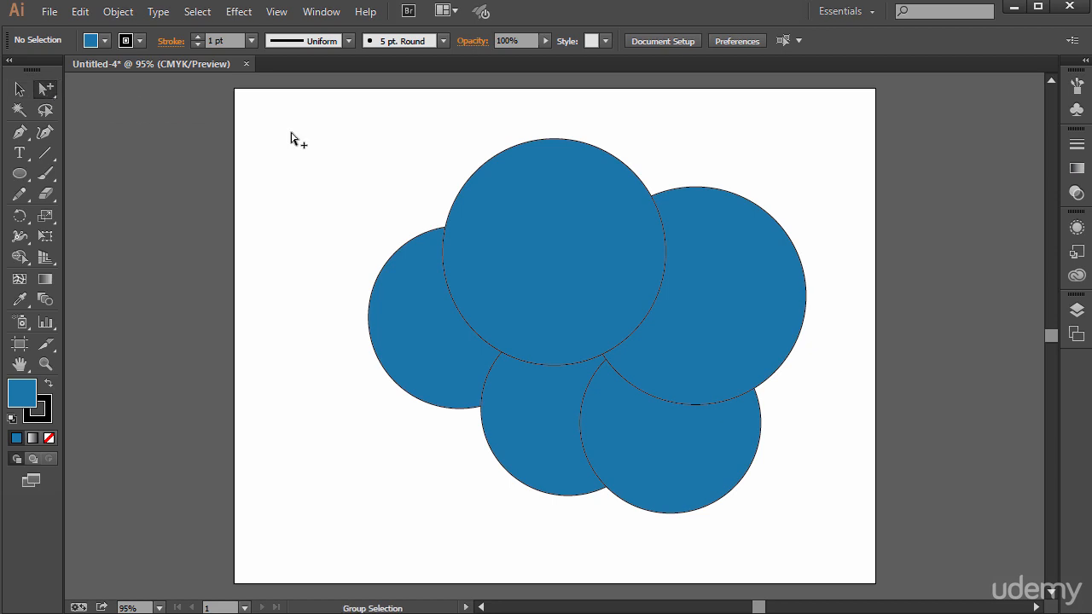
{"action": "left_click", "coordinate": [646, 444]}
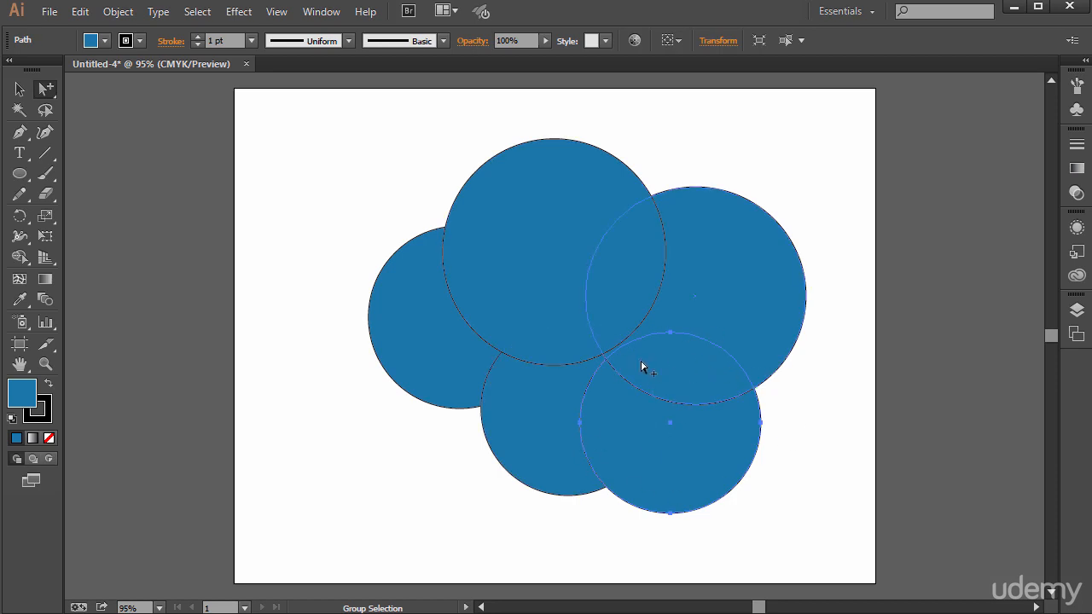
{"action": "left_click", "coordinate": [681, 466]}
{"action": "left_click", "coordinate": [463, 444]}
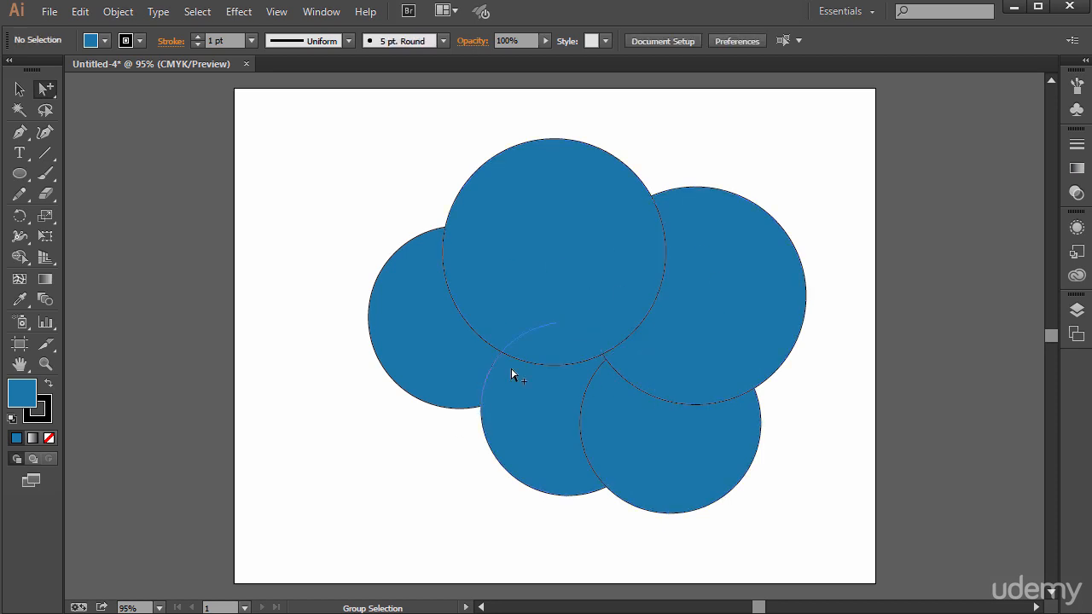
Select the three-circle group starting from the top circle and the whole five-circle group starting from the left circle, clearing each selection.
{"action": "left_click", "coordinate": [548, 206]}
{"action": "left_click", "coordinate": [545, 201]}
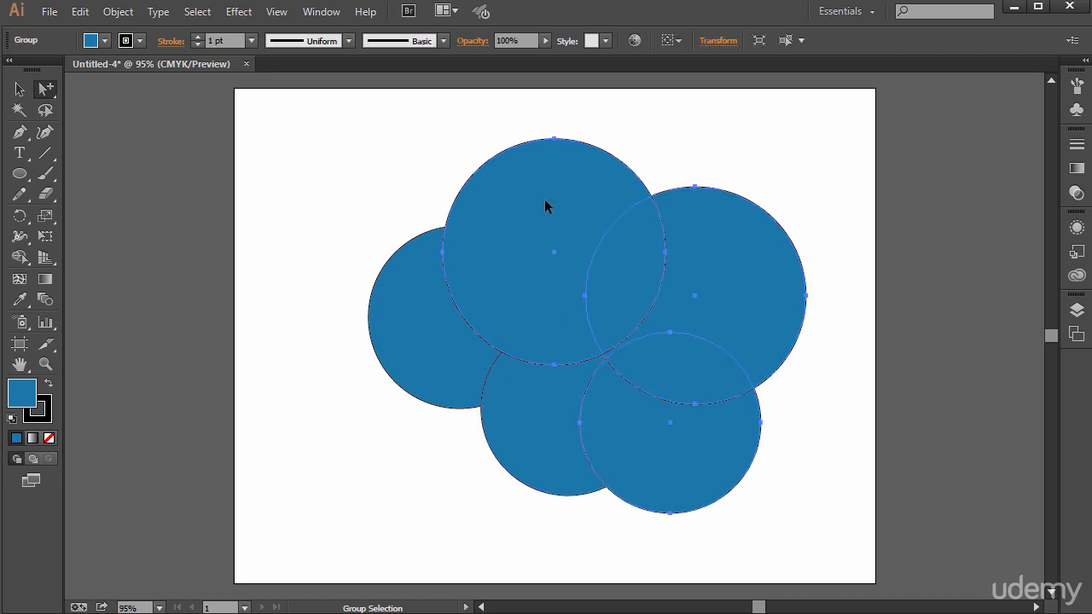
{"action": "left_click", "coordinate": [480, 488]}
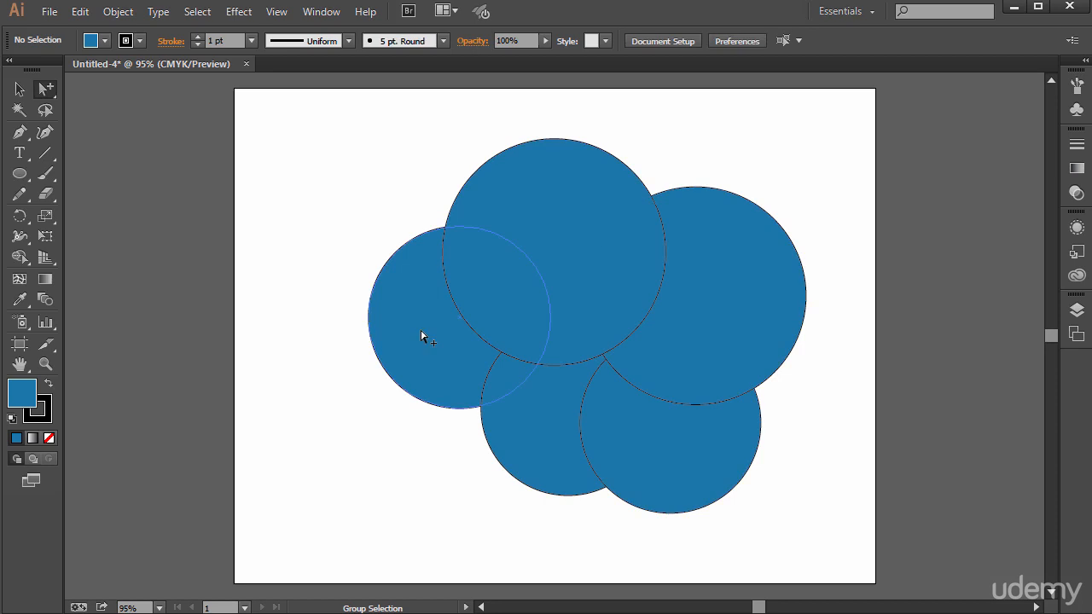
{"action": "left_click", "coordinate": [421, 337]}
{"action": "left_click", "coordinate": [421, 336]}
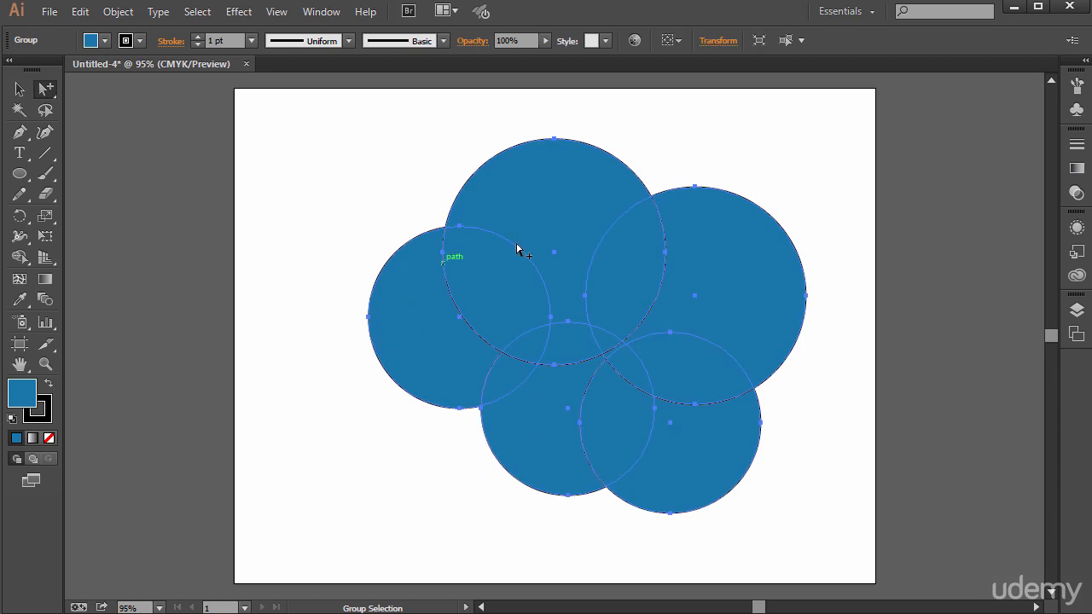
{"action": "left_click", "coordinate": [449, 505]}
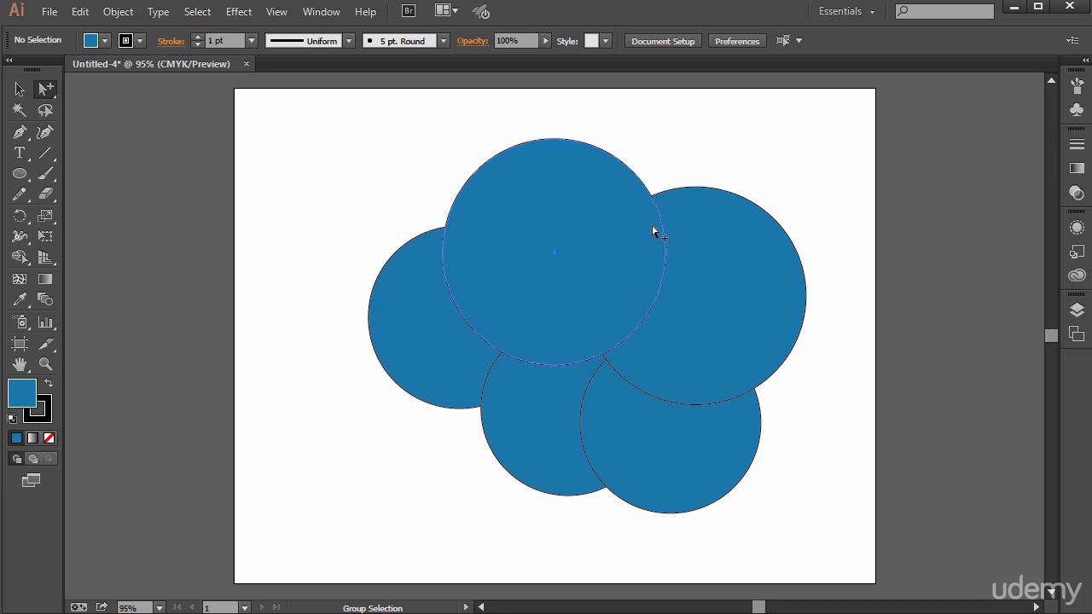
Move the group of the top, upper-right and lower-right circles slightly toward the upper right with the Group Selection tool, and deselect it.
{"action": "left_click", "coordinate": [579, 189]}
{"action": "left_click", "coordinate": [579, 189]}
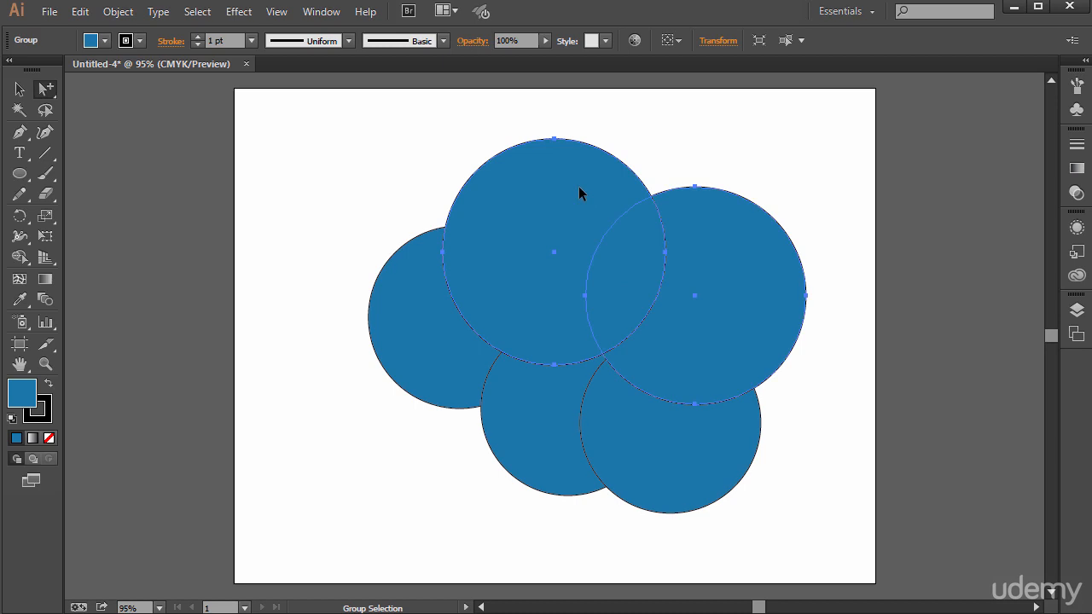
{"action": "left_click_drag", "start_coordinate": [565, 215], "coordinate": [580, 192]}
{"action": "left_click", "coordinate": [776, 121]}
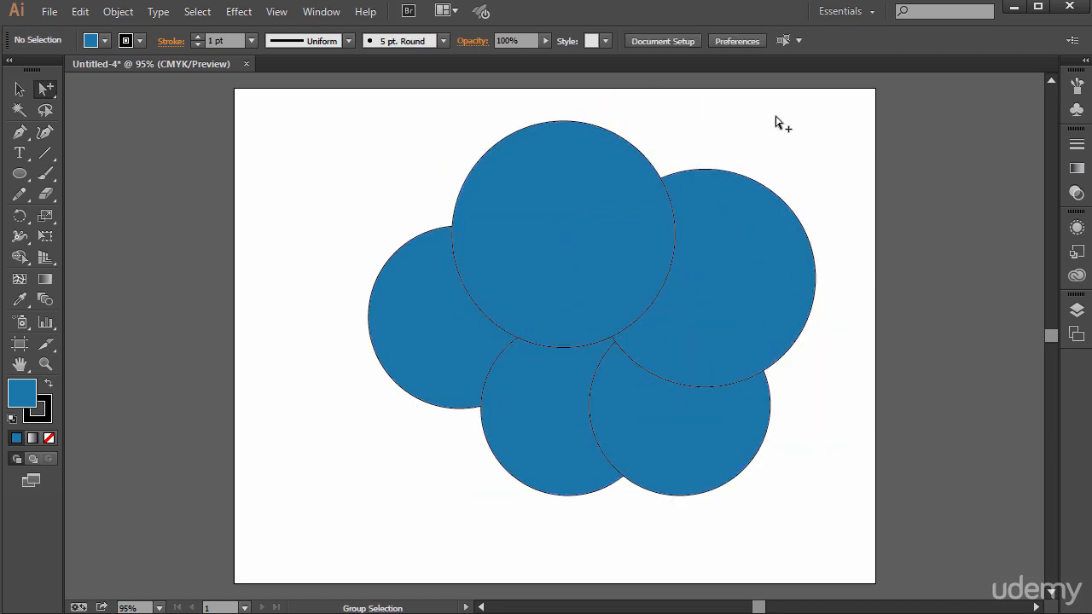
Expand the selection from the top circle outward through its nested groups, one level at a time, and deselect everything.
{"action": "left_click", "coordinate": [559, 184]}
{"action": "left_click", "coordinate": [559, 176]}
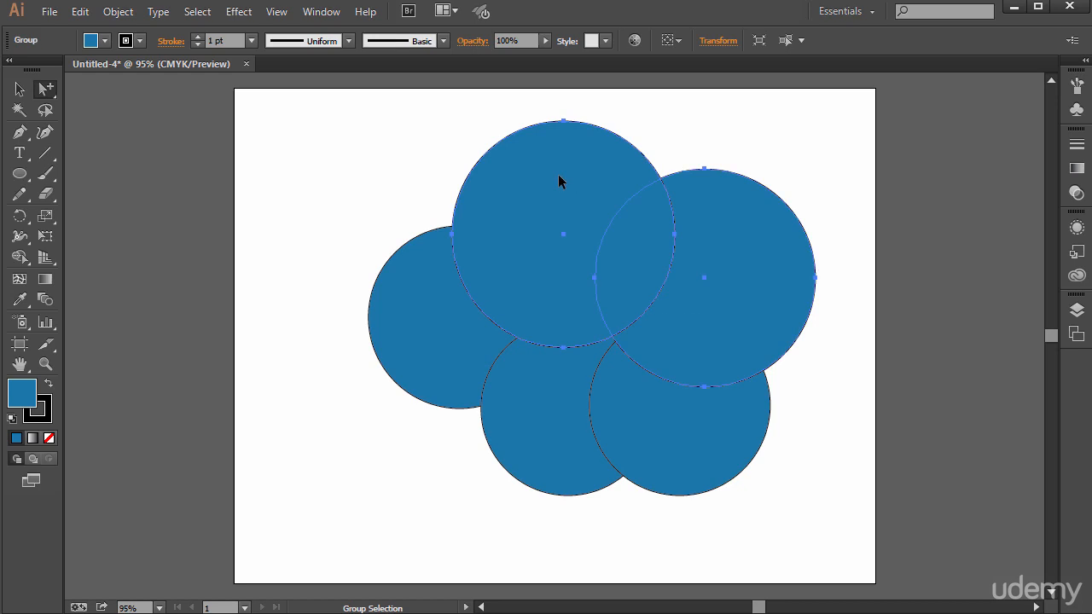
{"action": "left_click", "coordinate": [560, 181]}
{"action": "left_click", "coordinate": [561, 181]}
{"action": "left_click", "coordinate": [366, 176]}
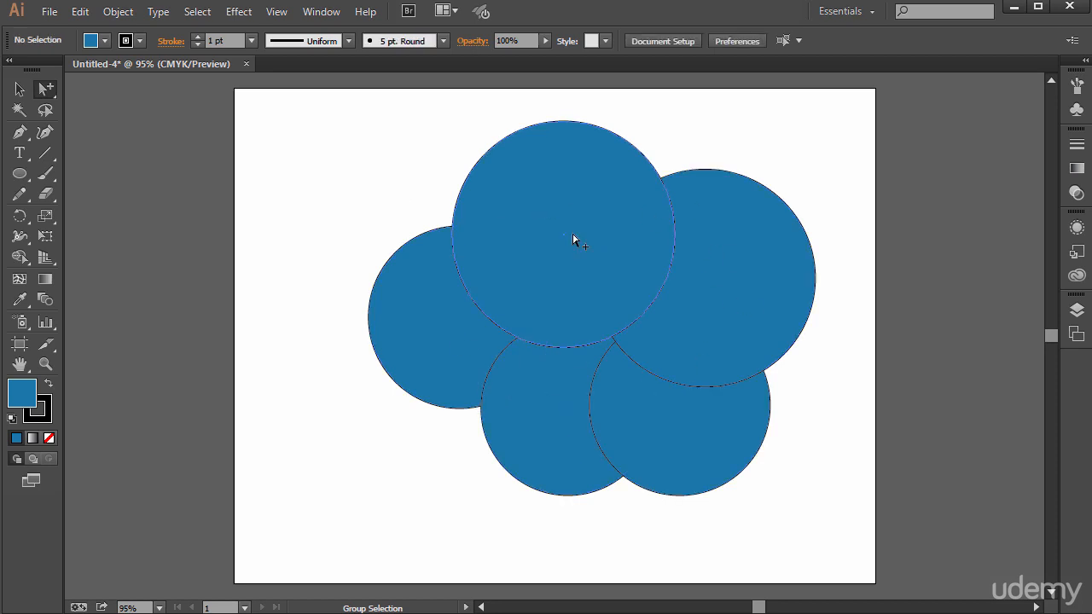
Expand the selection from the top circle to its enclosing groups, shift all five circles toward the upper left, and deselect them.
{"action": "left_click", "coordinate": [570, 191]}
{"action": "left_click", "coordinate": [568, 190]}
{"action": "left_click", "coordinate": [567, 188]}
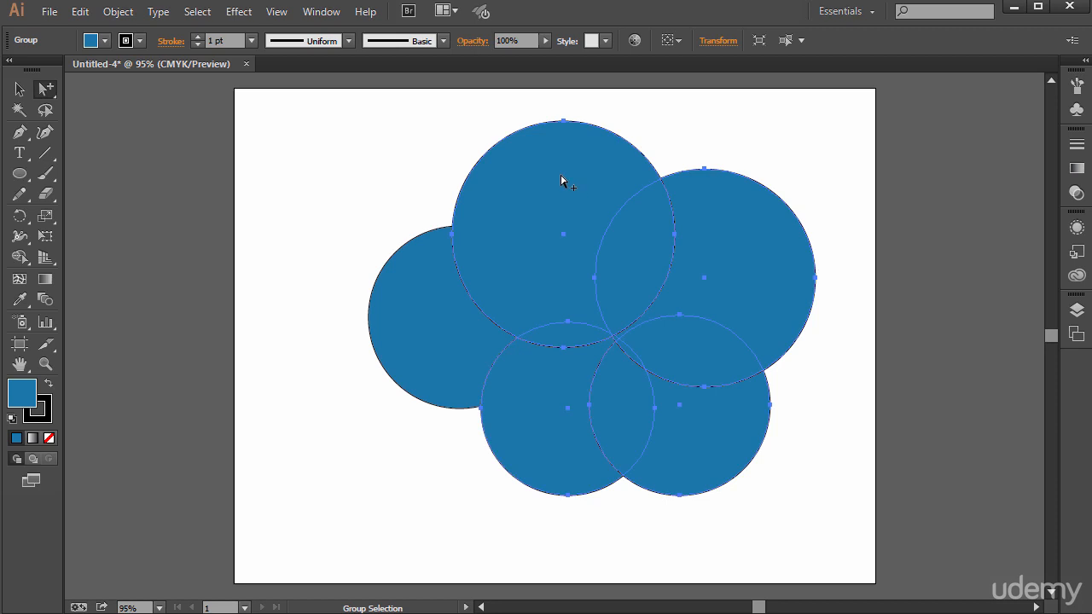
{"action": "left_click_drag", "start_coordinate": [518, 189], "coordinate": [546, 159]}
{"action": "left_click", "coordinate": [780, 370]}
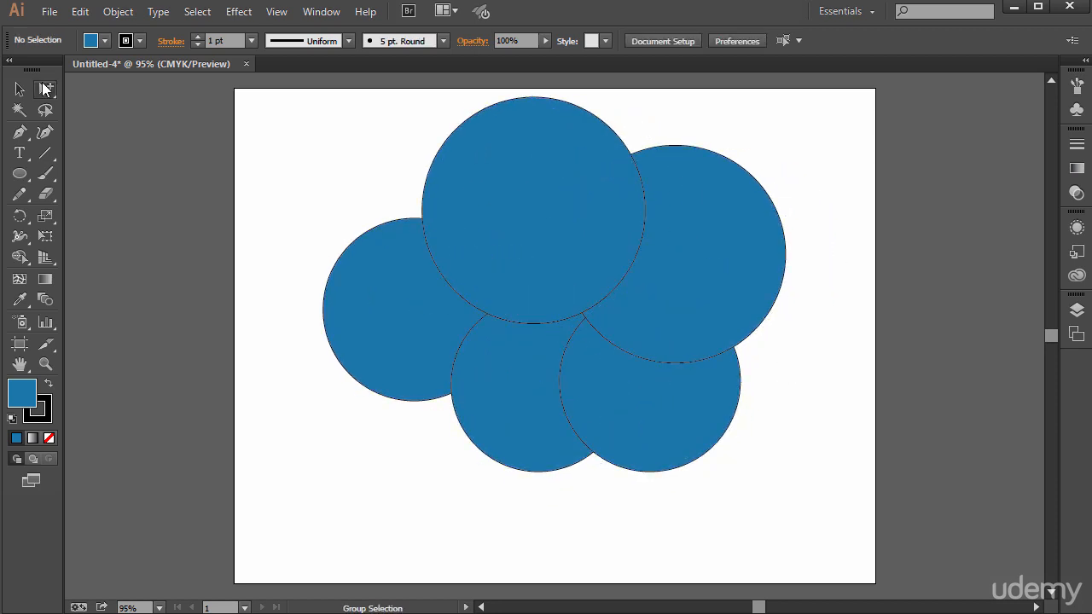
Switch to the Direct Selection tool, select anchor points across all five circles with a marquee, and clear the selection.
{"action": "left_click", "coordinate": [45, 89]}
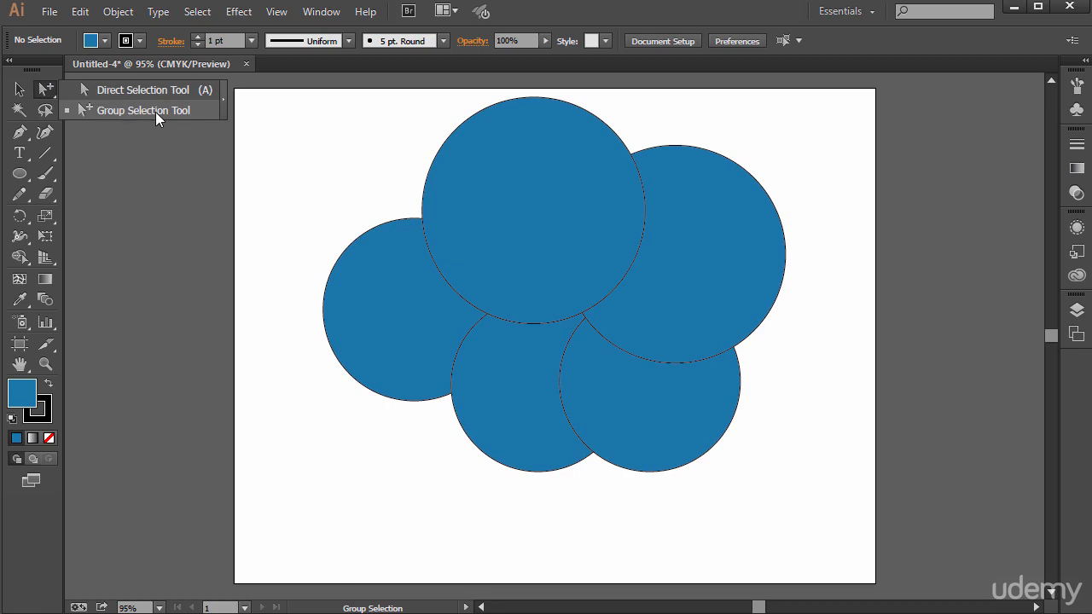
{"action": "left_click", "coordinate": [137, 90]}
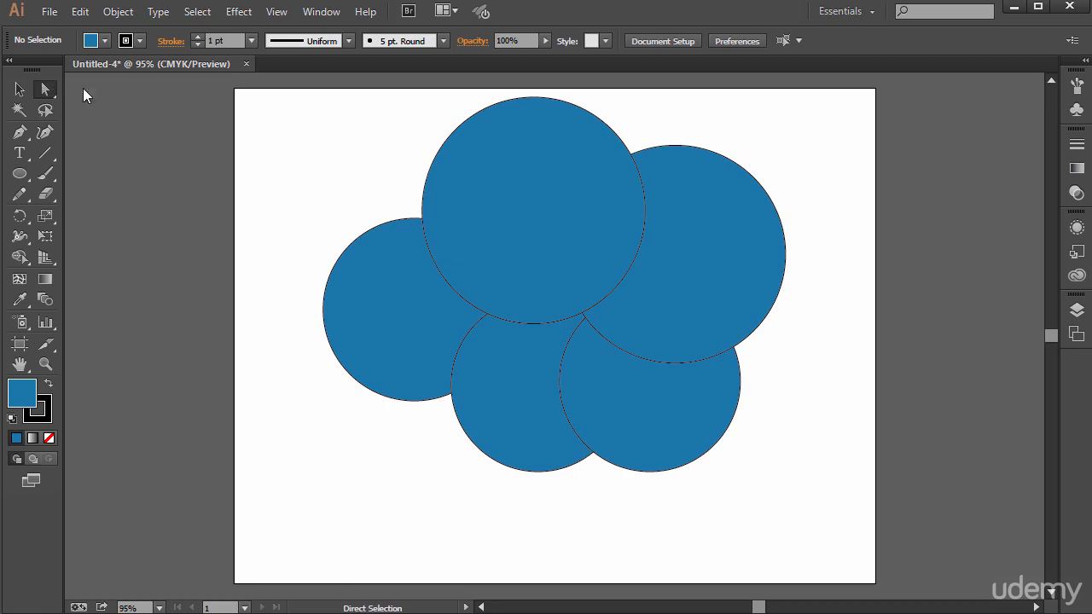
{"action": "left_click", "coordinate": [21, 92]}
{"action": "left_click_drag", "start_coordinate": [320, 146], "coordinate": [707, 424]}
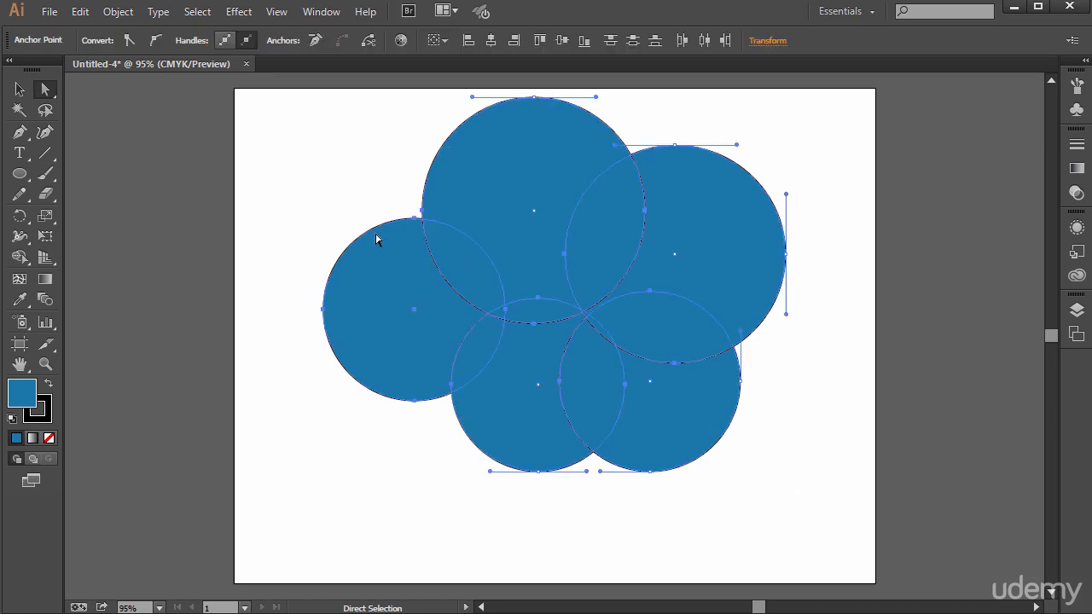
{"action": "left_click", "coordinate": [329, 189]}
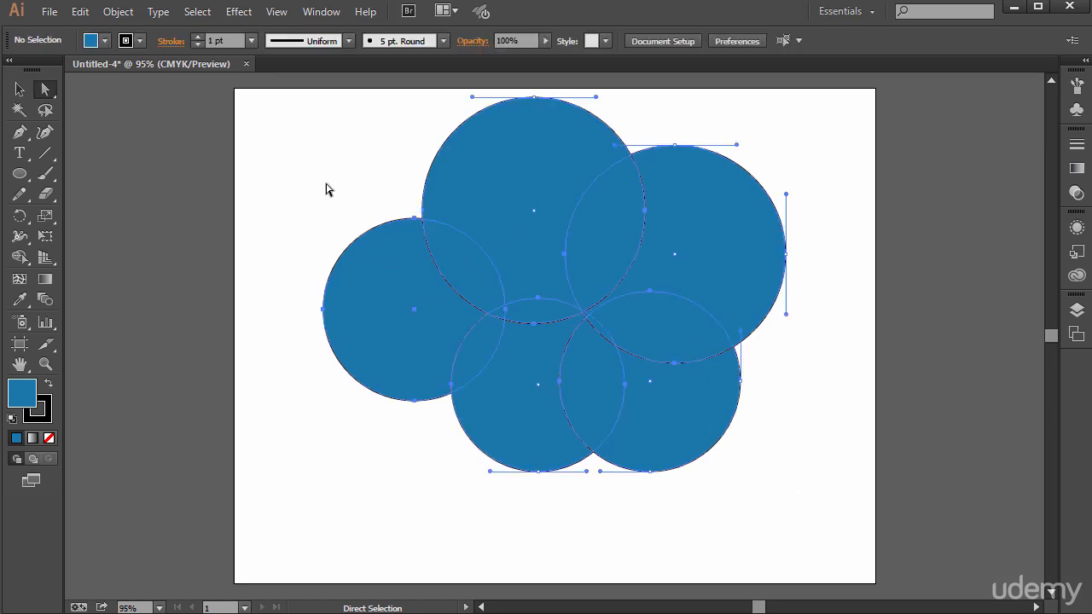